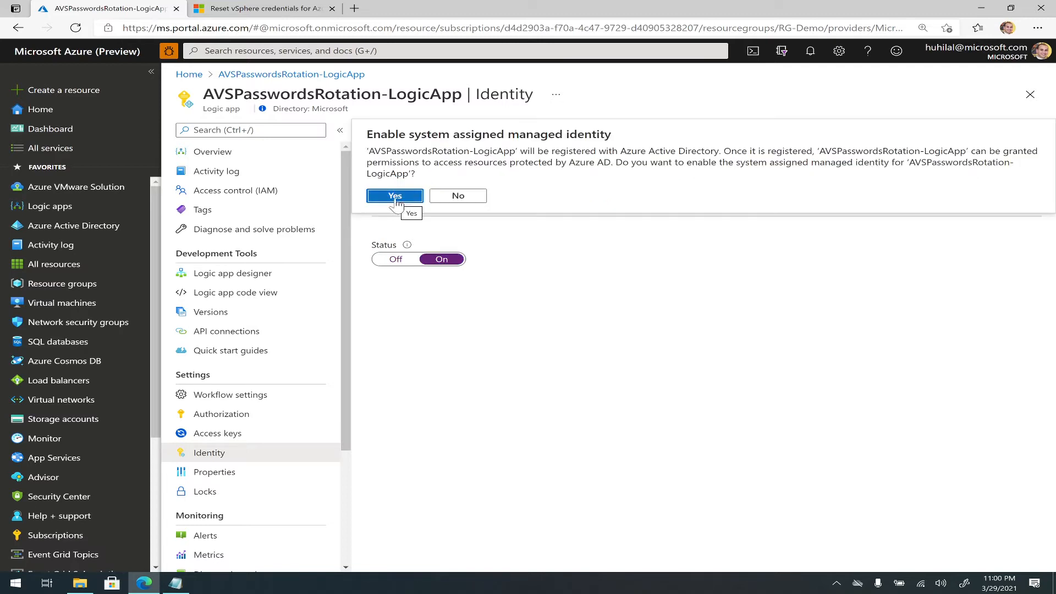
Step: Enable the logic app's system-assigned managed identity and open access control for the RG-AVS resource group
click(395, 198)
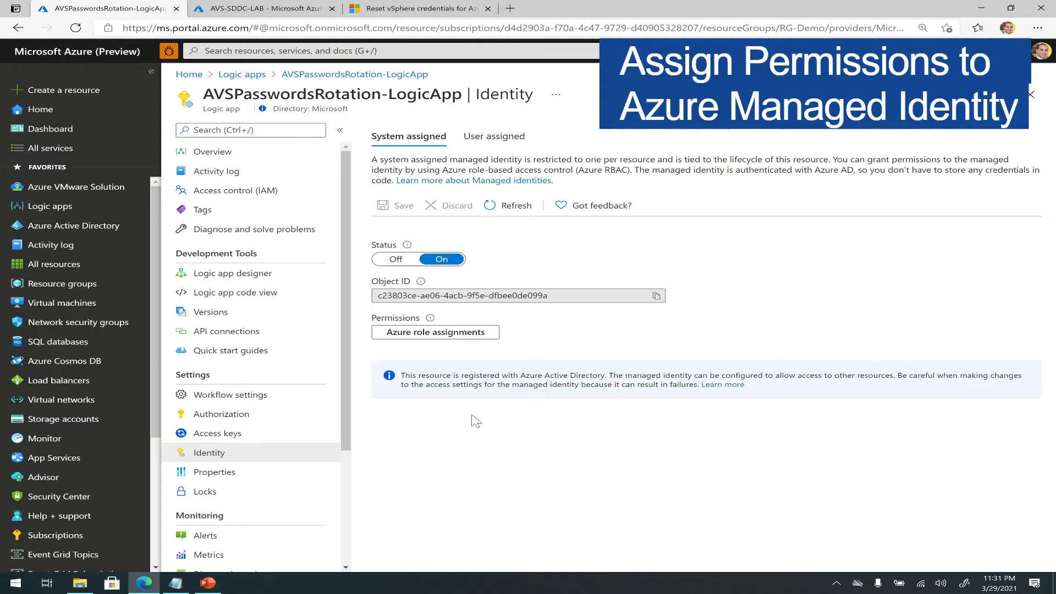
click(110, 187)
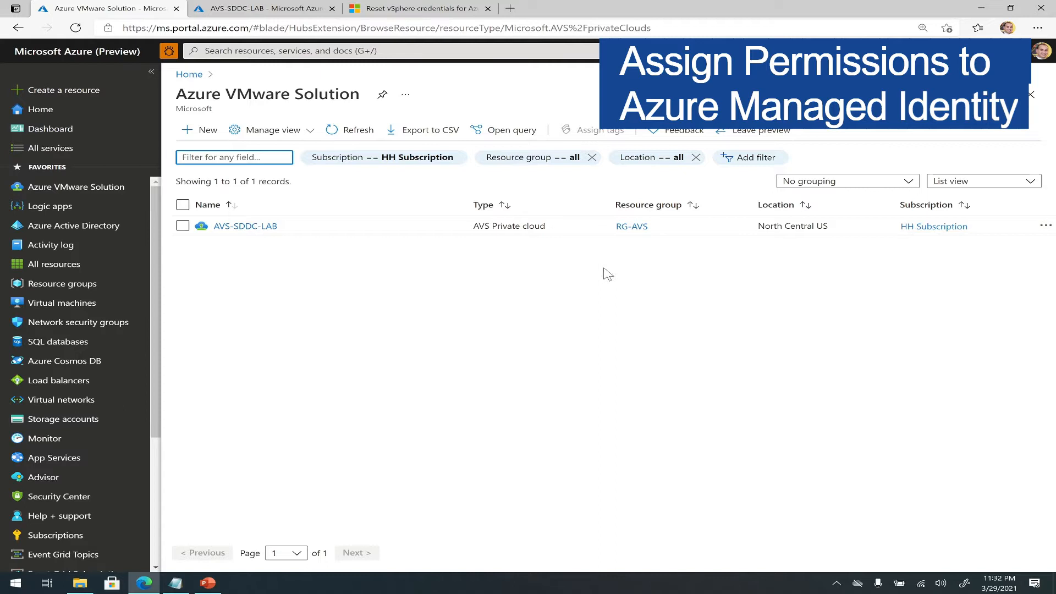
click(628, 231)
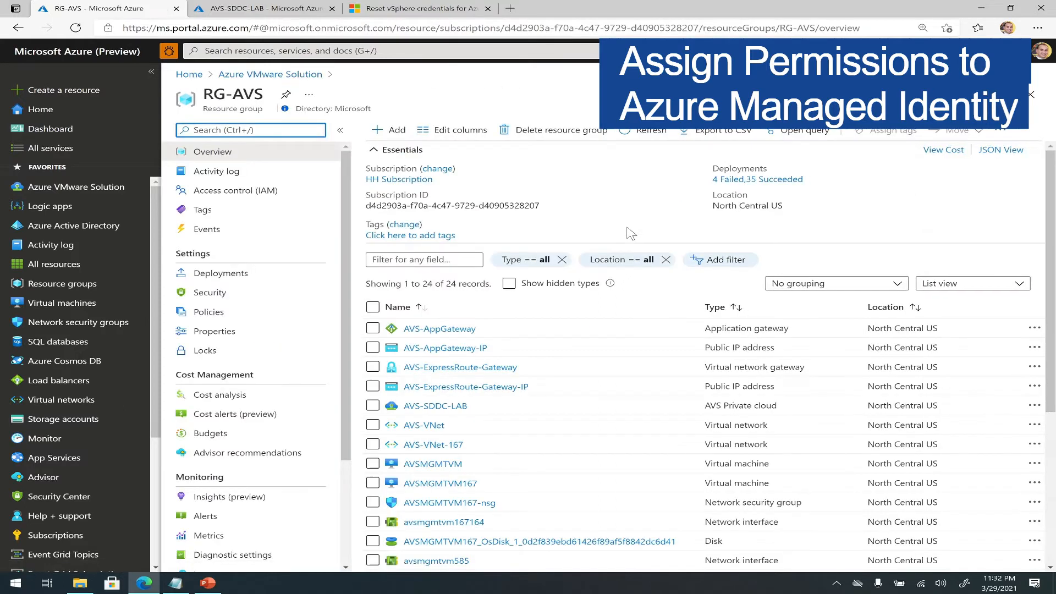
click(243, 192)
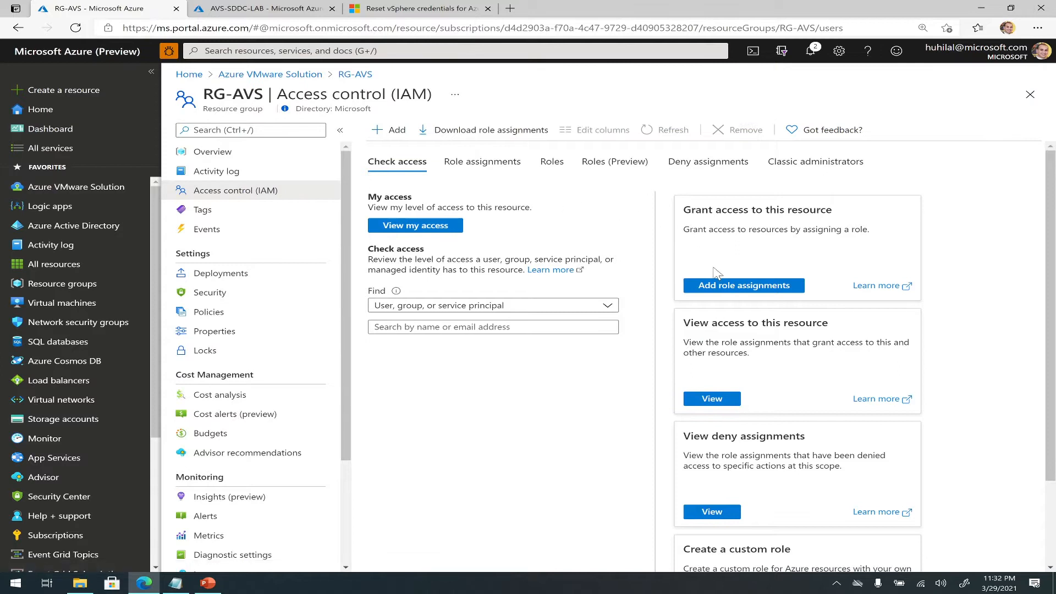
Step: Assign the Reader role on the RG-AVS resource group to the AVSPasswordsRotation-LogicApp managed identity
click(714, 286)
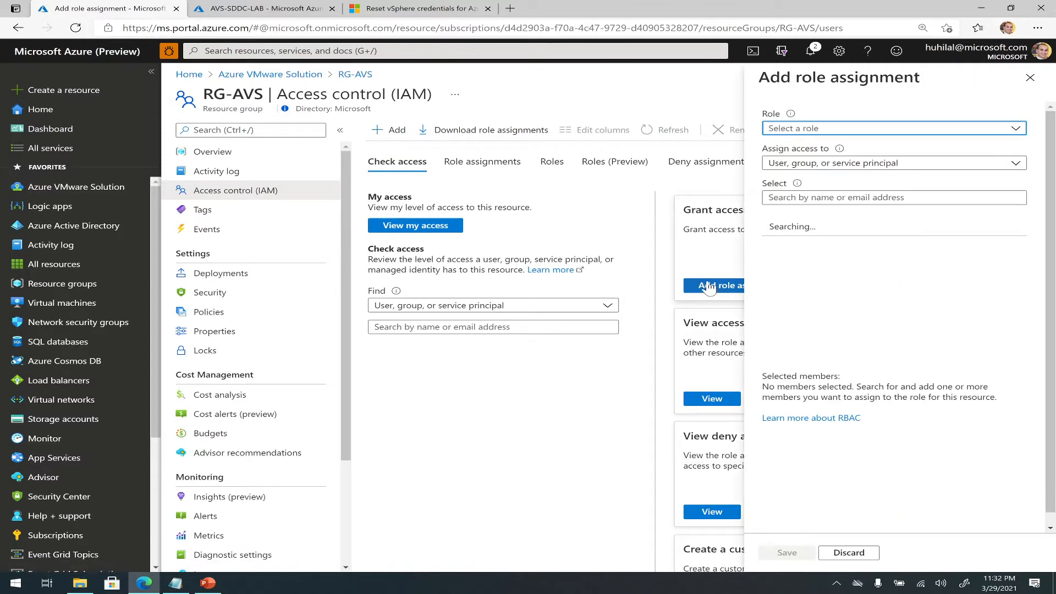
click(808, 132)
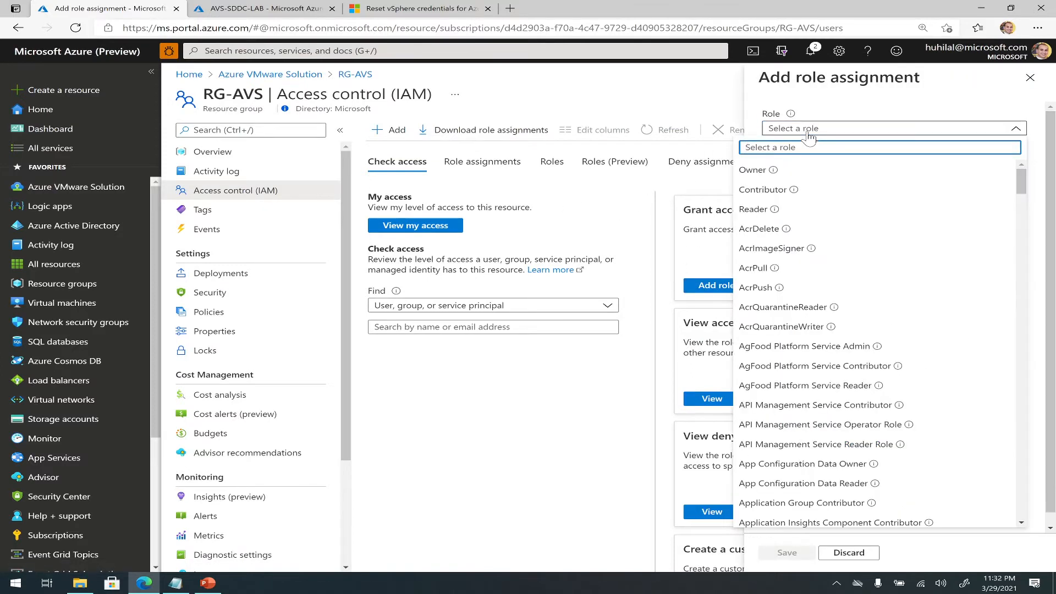
click(756, 210)
click(830, 165)
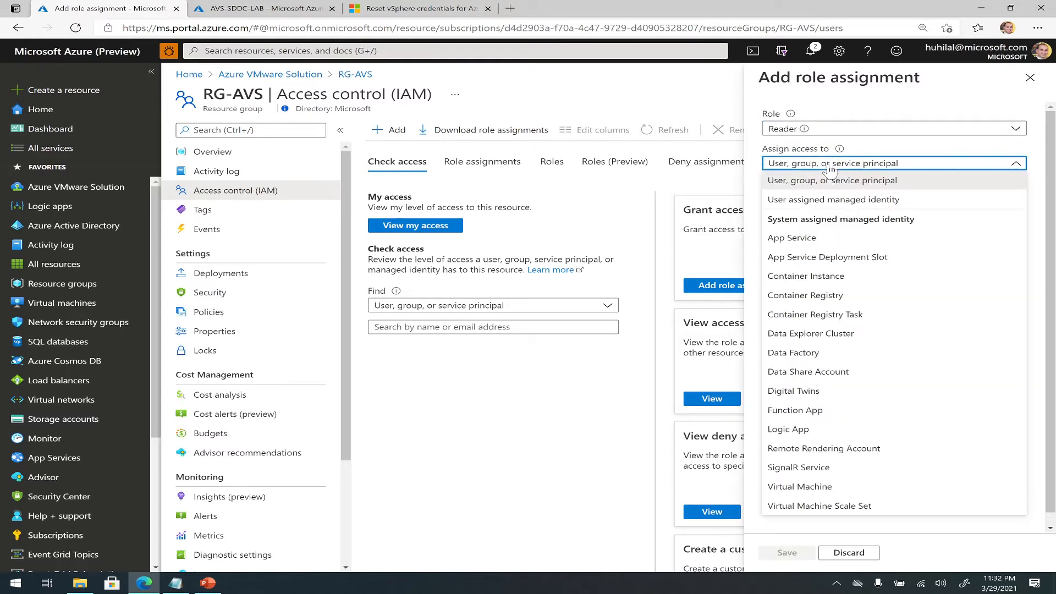
click(800, 430)
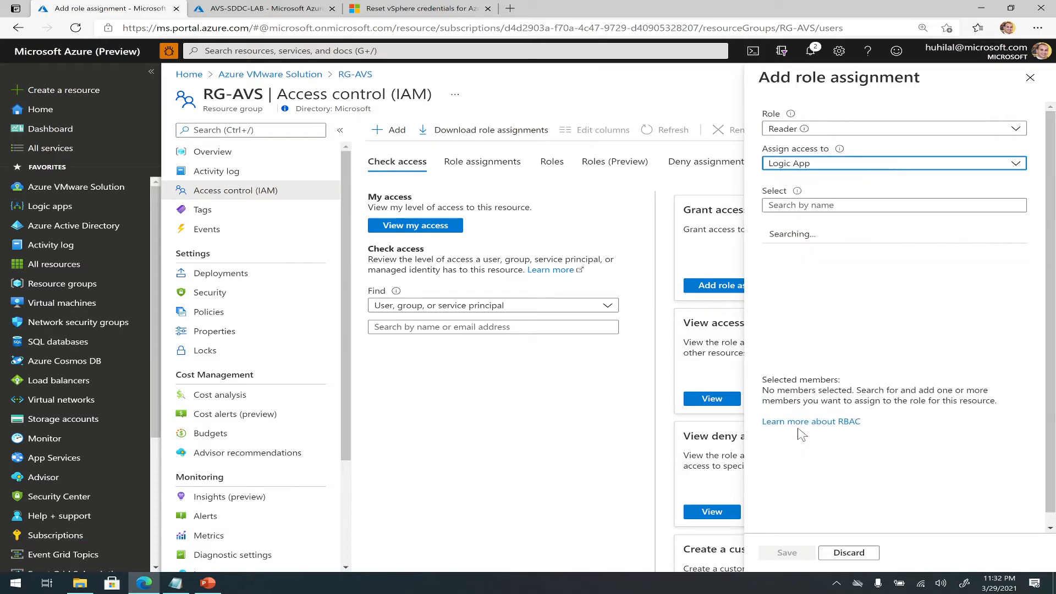
click(850, 268)
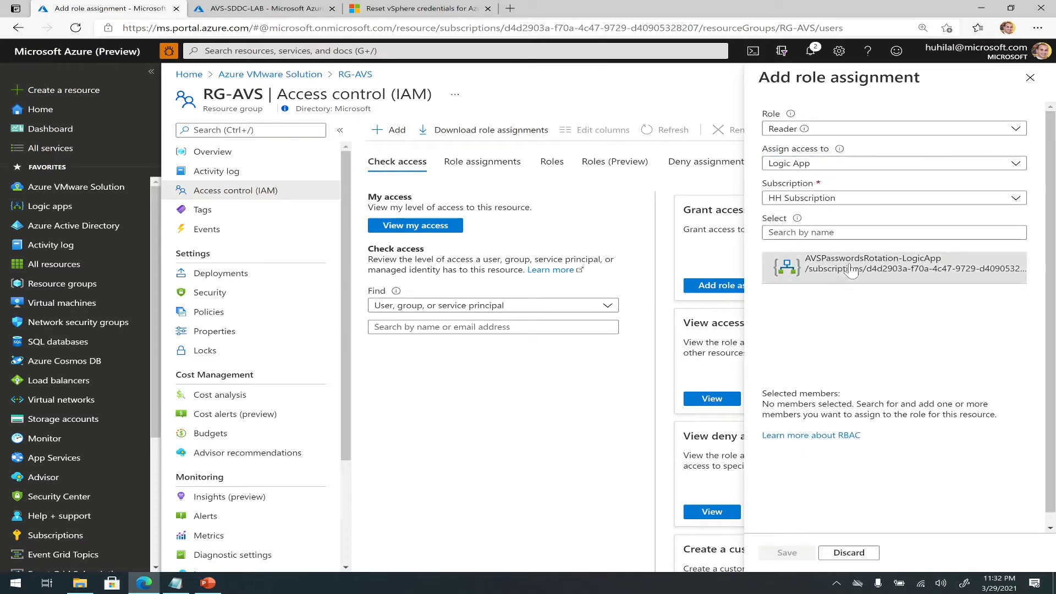
click(787, 552)
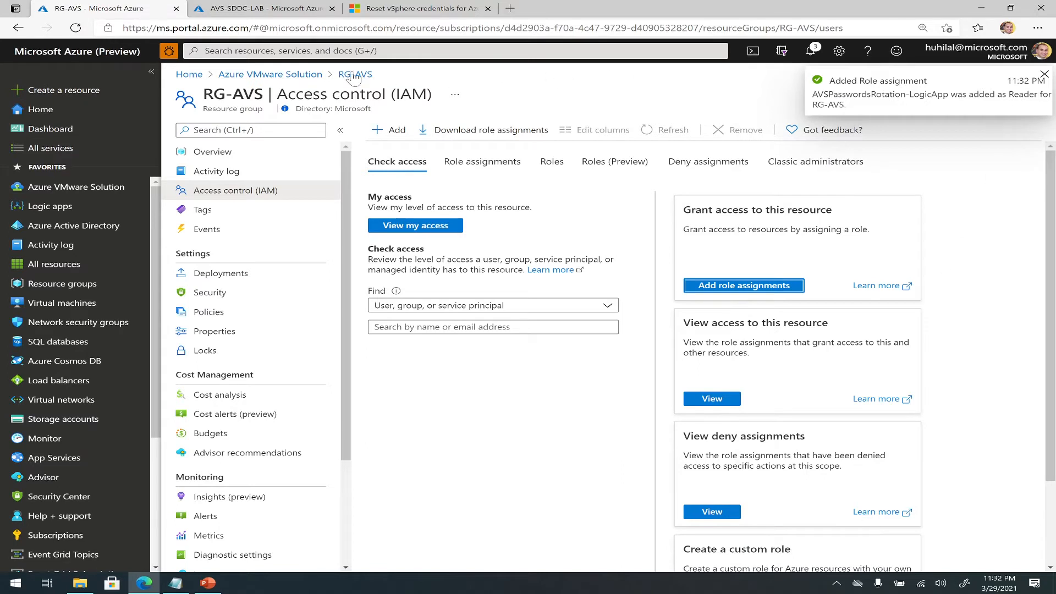
Step: Assign the Contributor role on the AVS-SDDC-LAB private cloud to the AVSPasswordsRotation-LogicApp managed identity
click(301, 76)
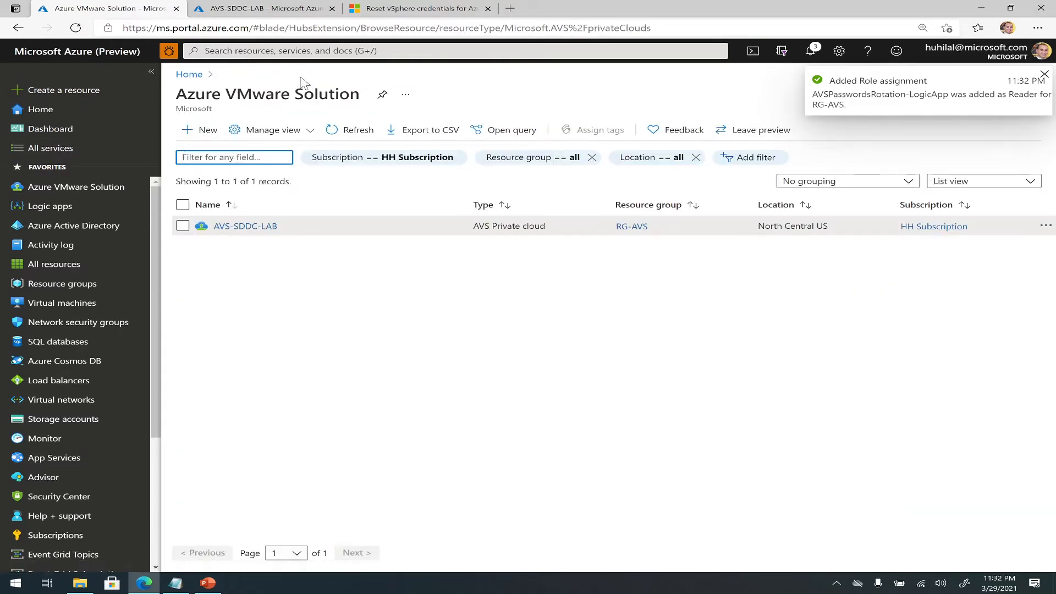
click(219, 227)
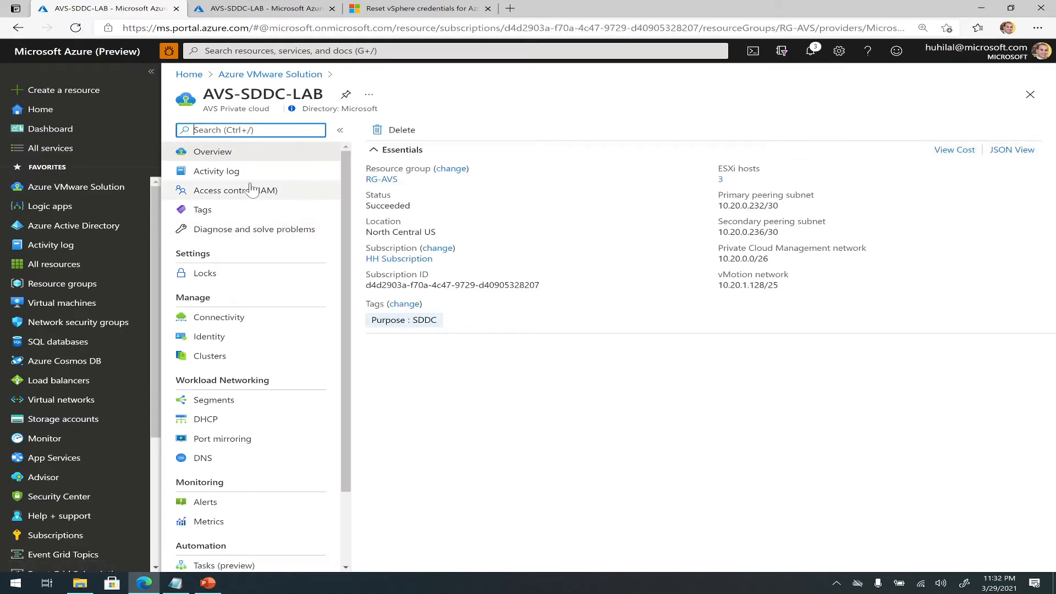
click(227, 194)
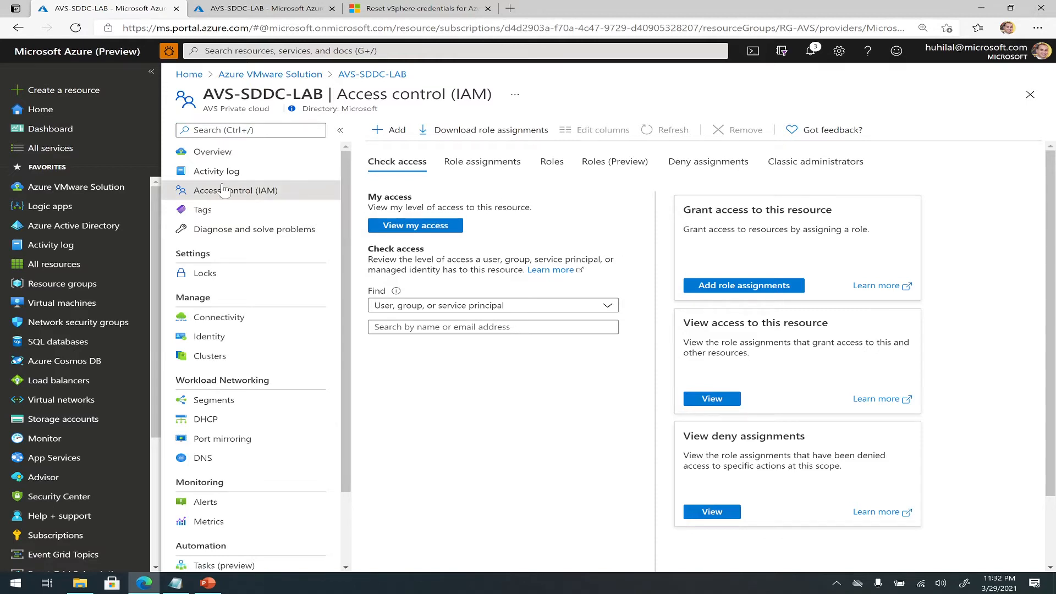
click(702, 291)
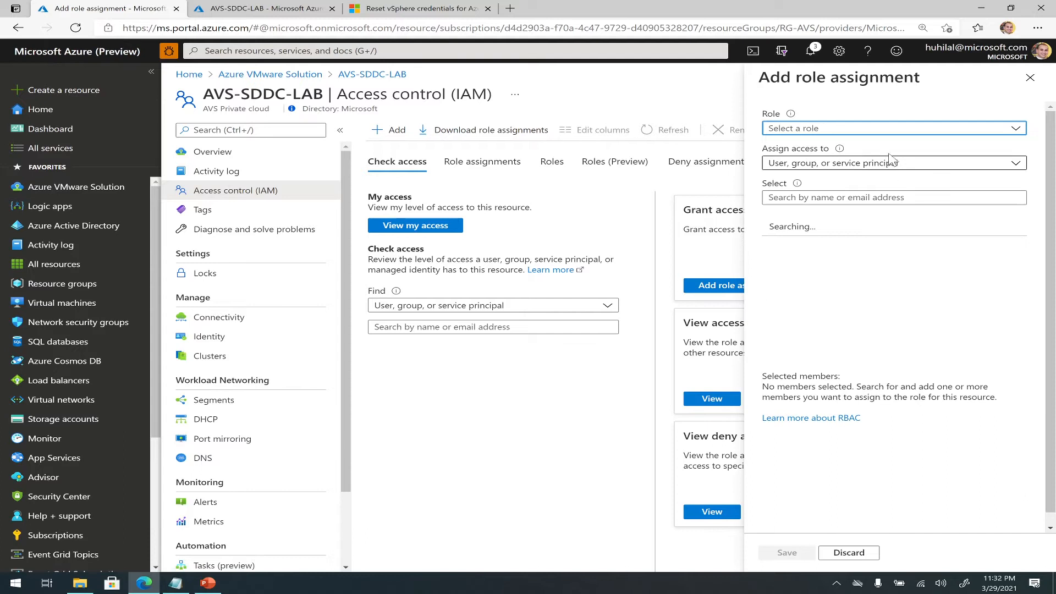
click(894, 131)
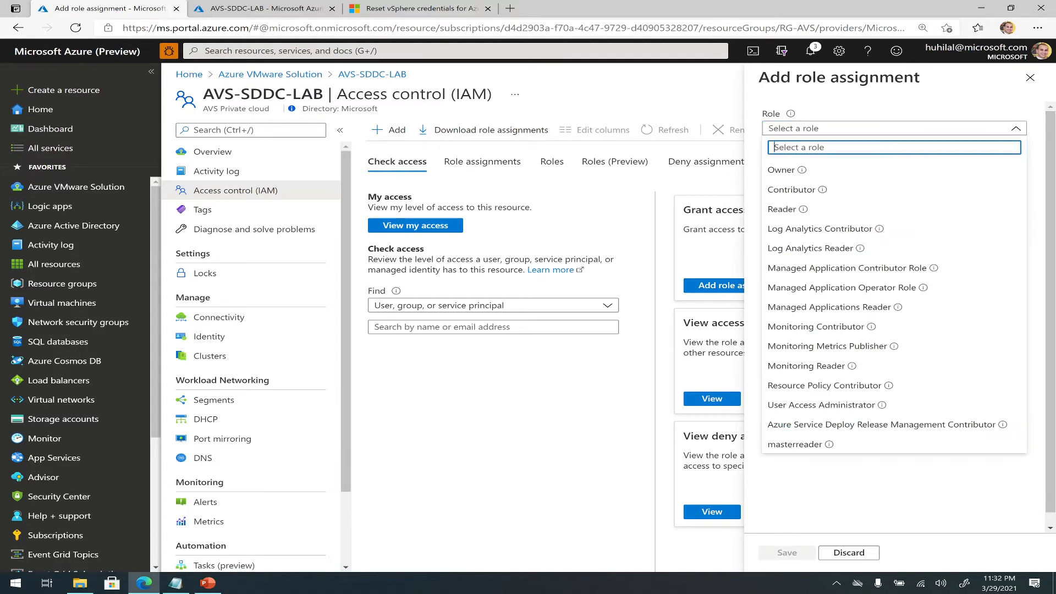
click(810, 189)
click(950, 164)
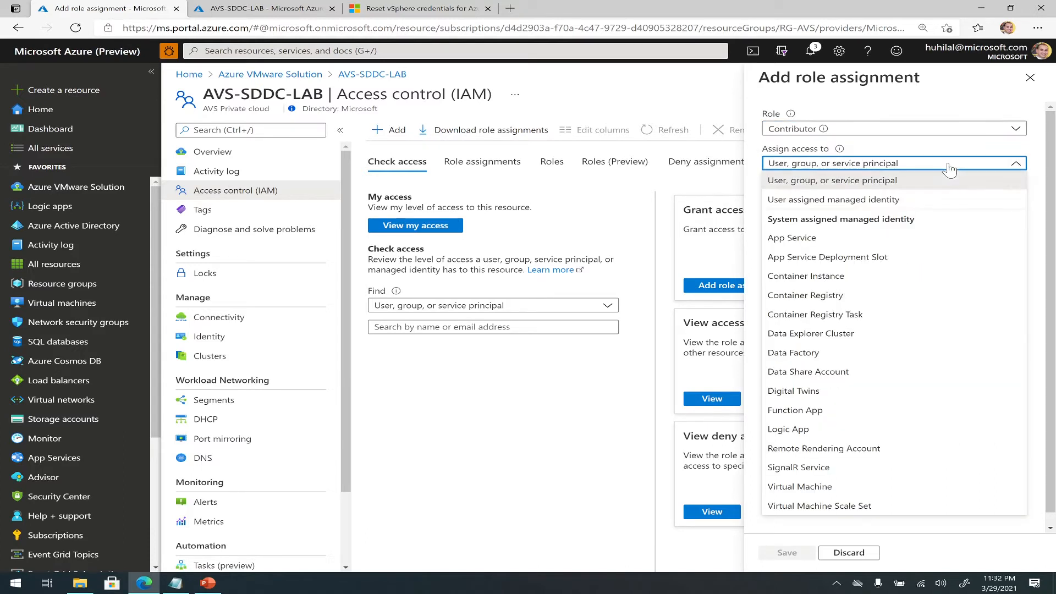
click(800, 433)
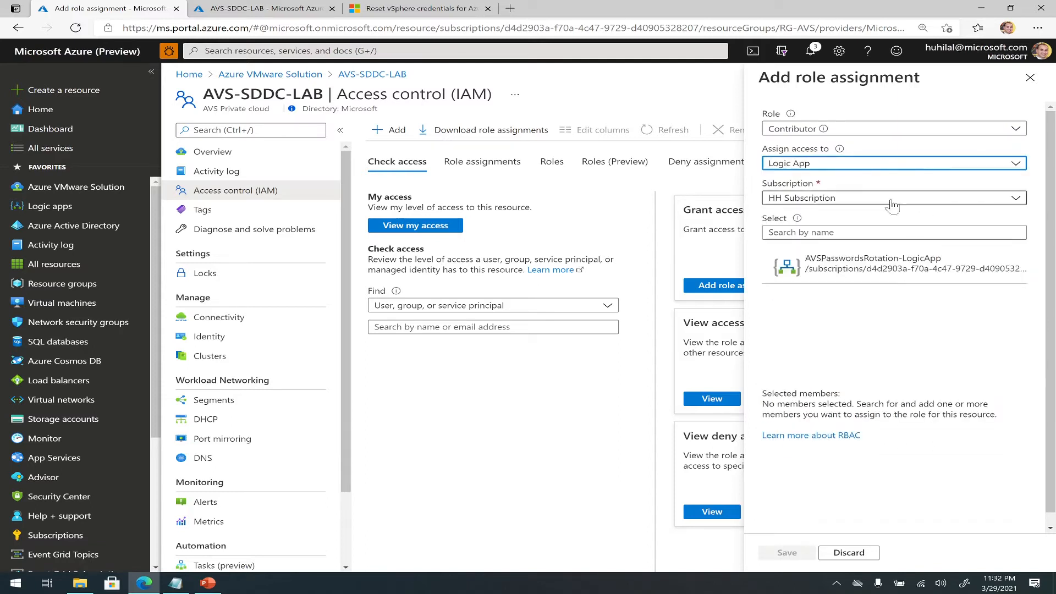
click(808, 268)
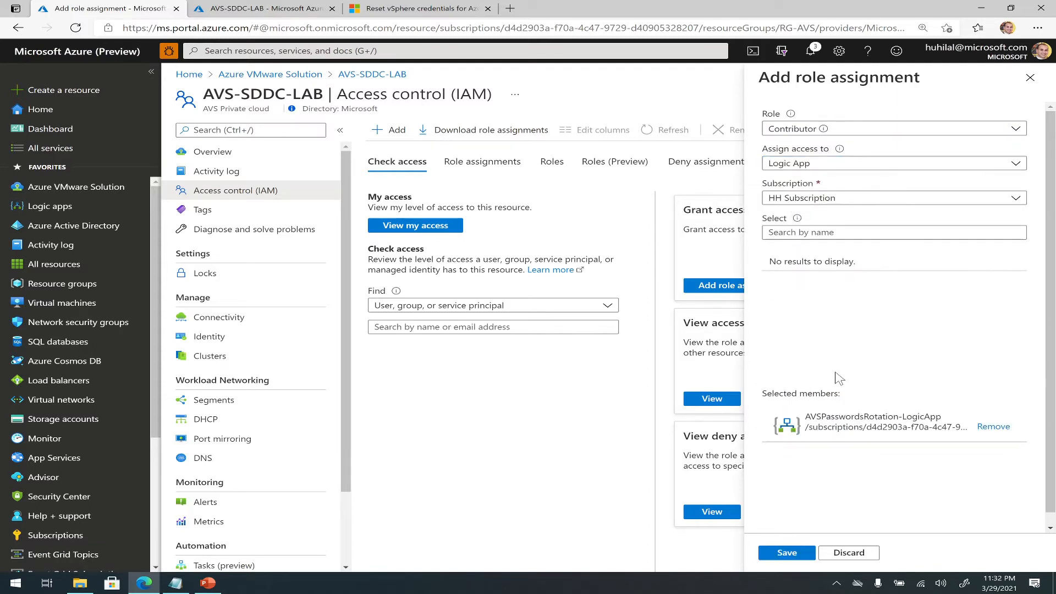
click(797, 553)
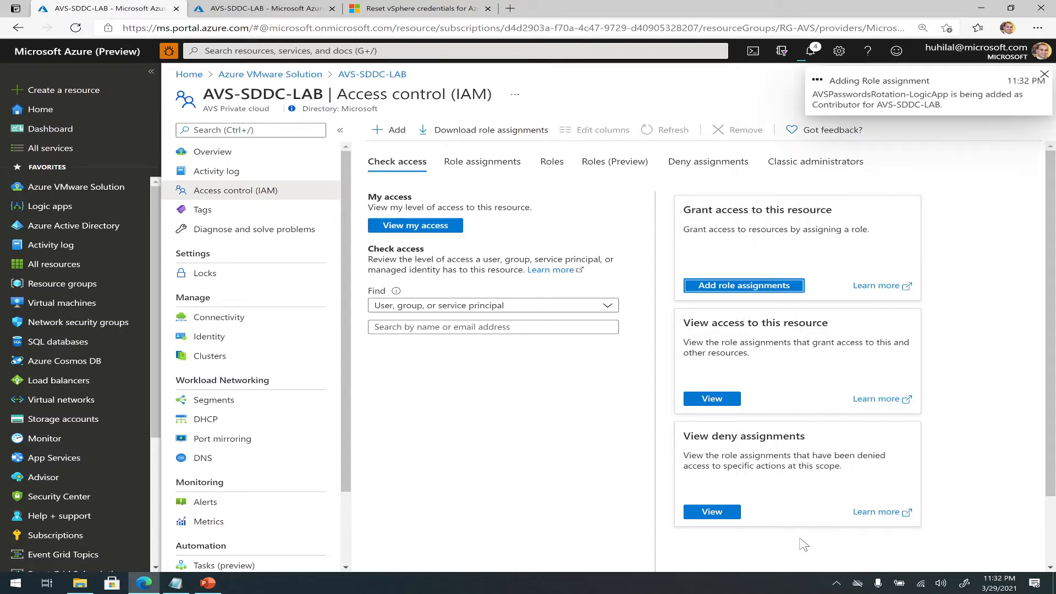
click(1044, 75)
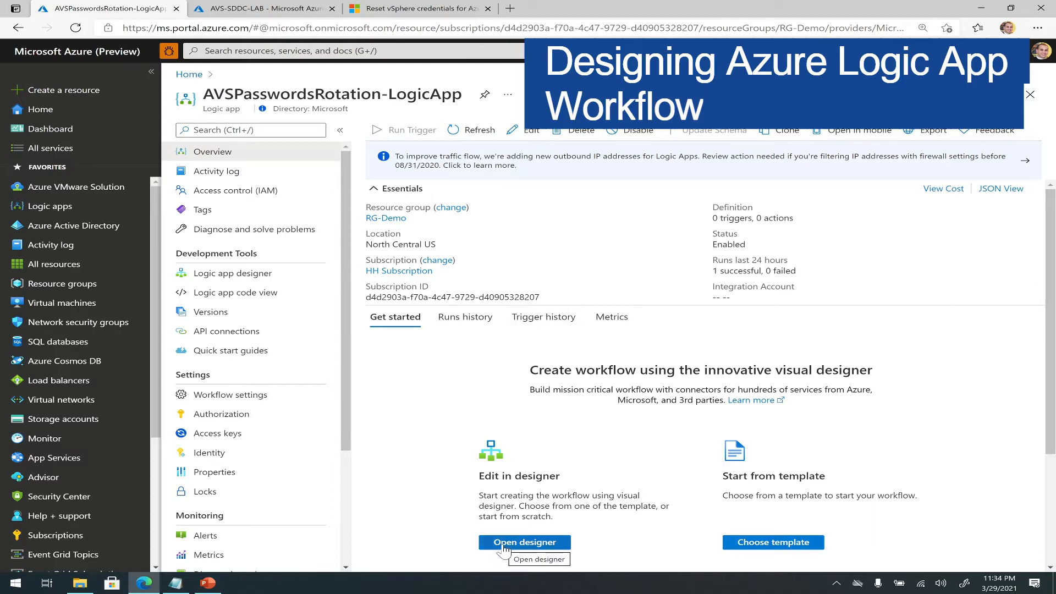
Step: Start the AVSPasswordsRotation-LogicApp workflow with a Recurrence trigger and set its frequency to Month
click(504, 543)
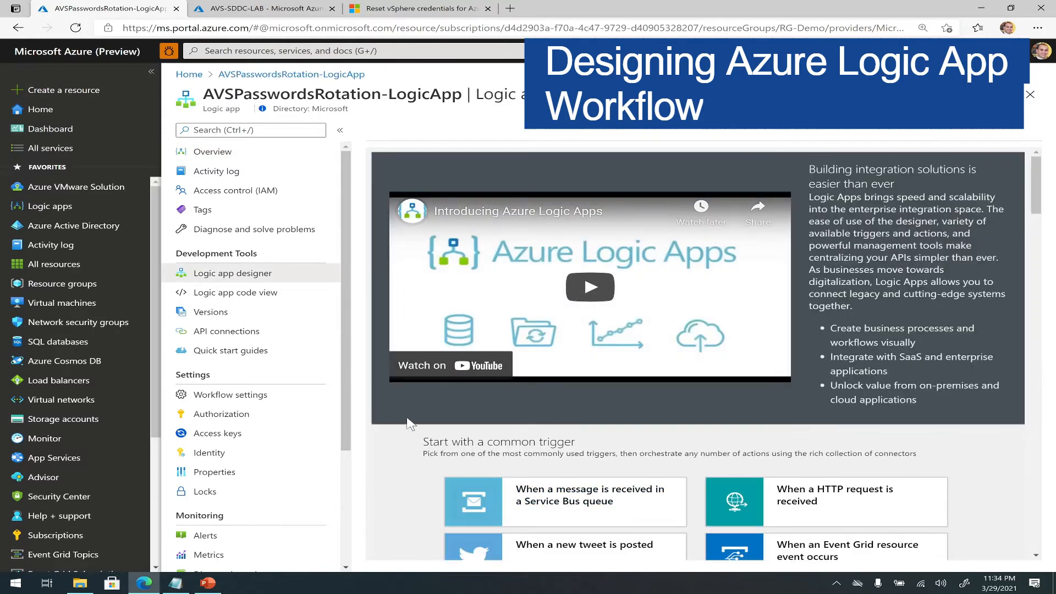
scroll(408, 413, down, 3)
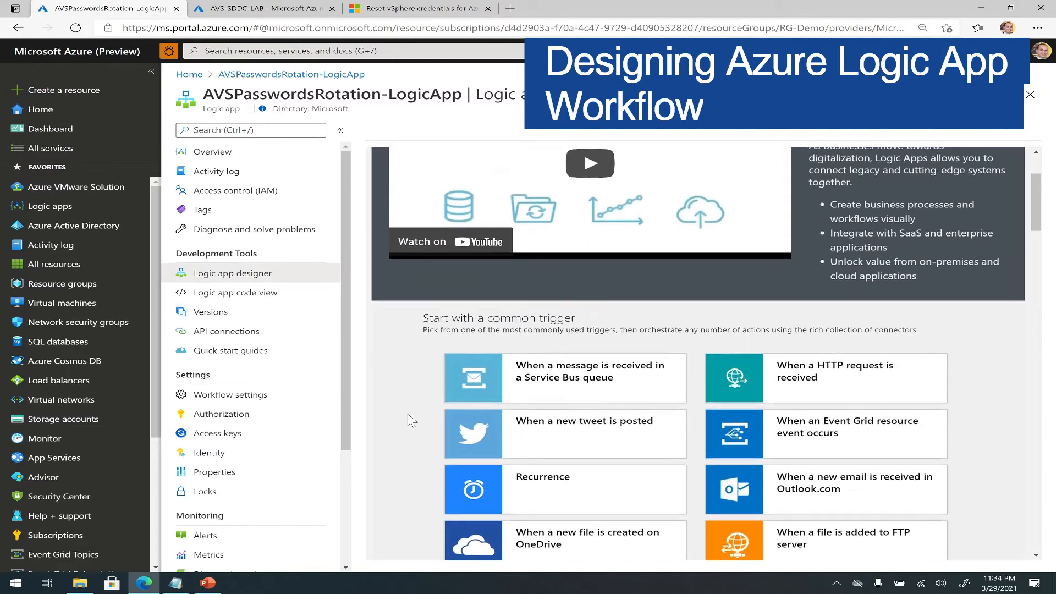
scroll(411, 421, down, 1)
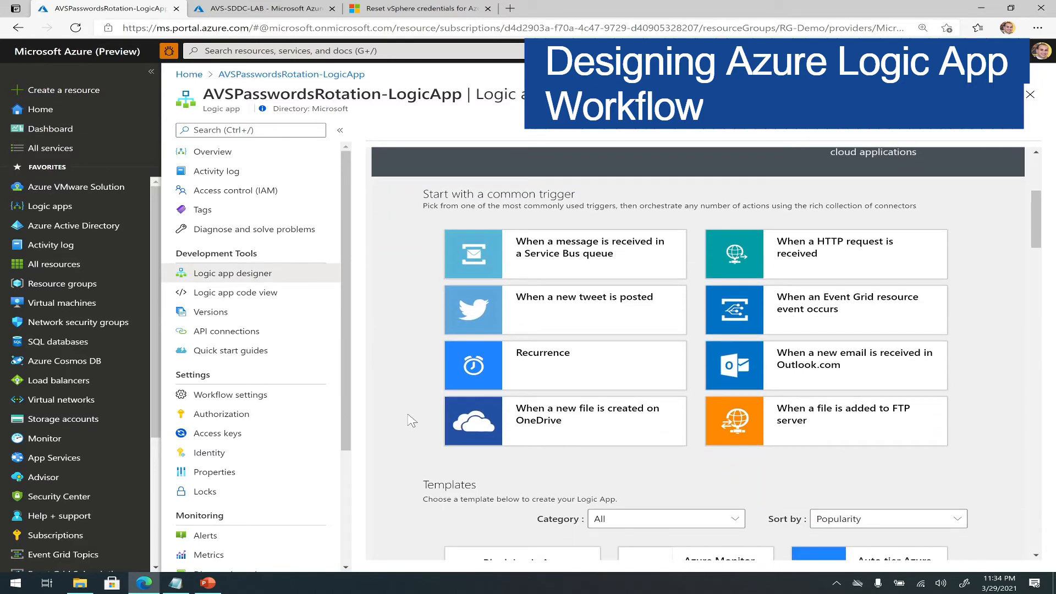
click(546, 372)
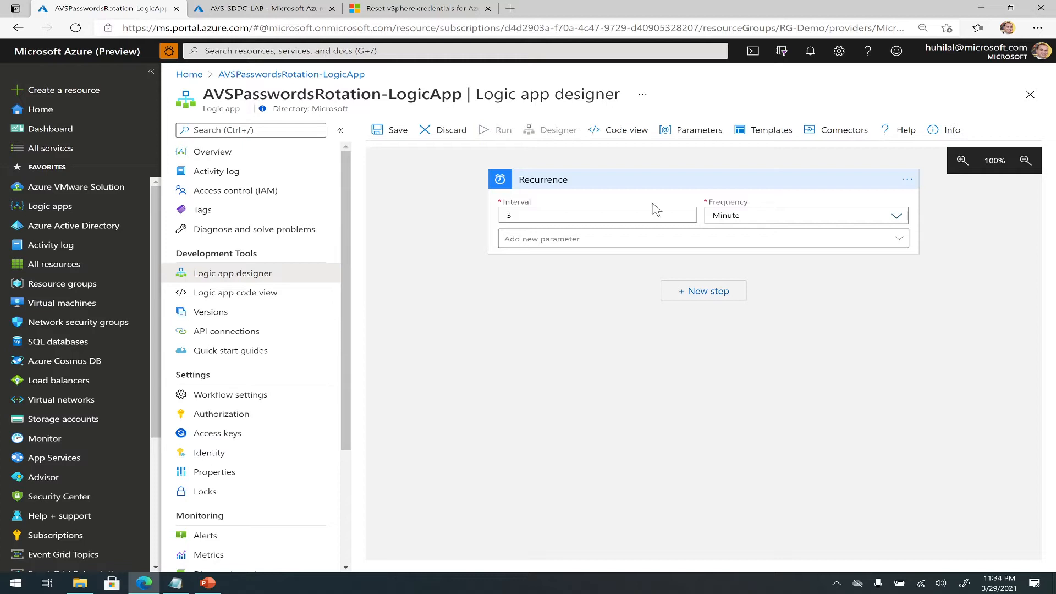
click(895, 216)
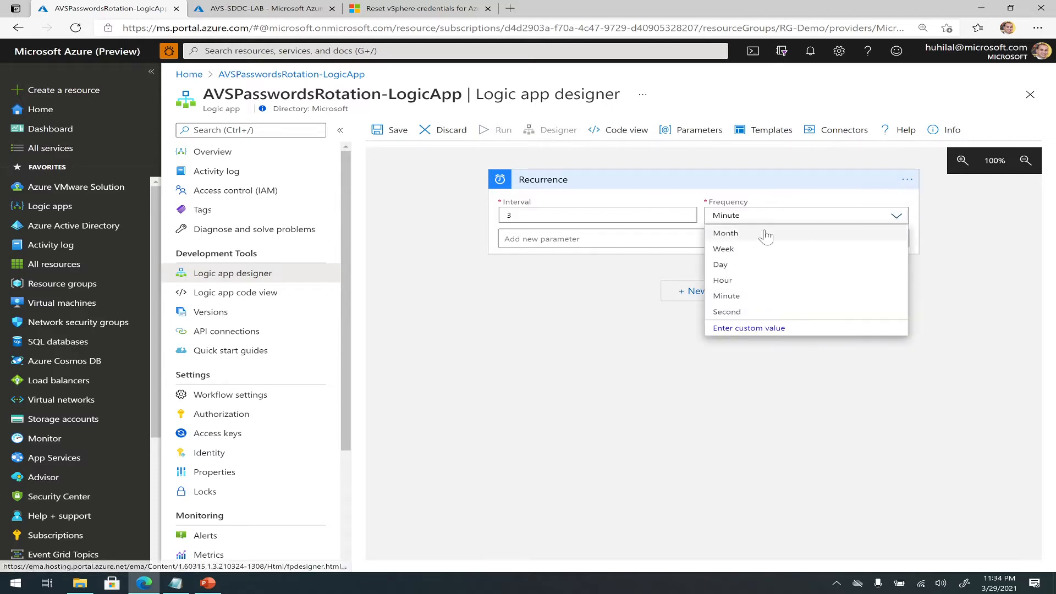
click(795, 234)
Step: Add the time zone parameter to the Recurrence trigger and set it to (UTC-05:00) Eastern Time (US & Canada)
click(762, 244)
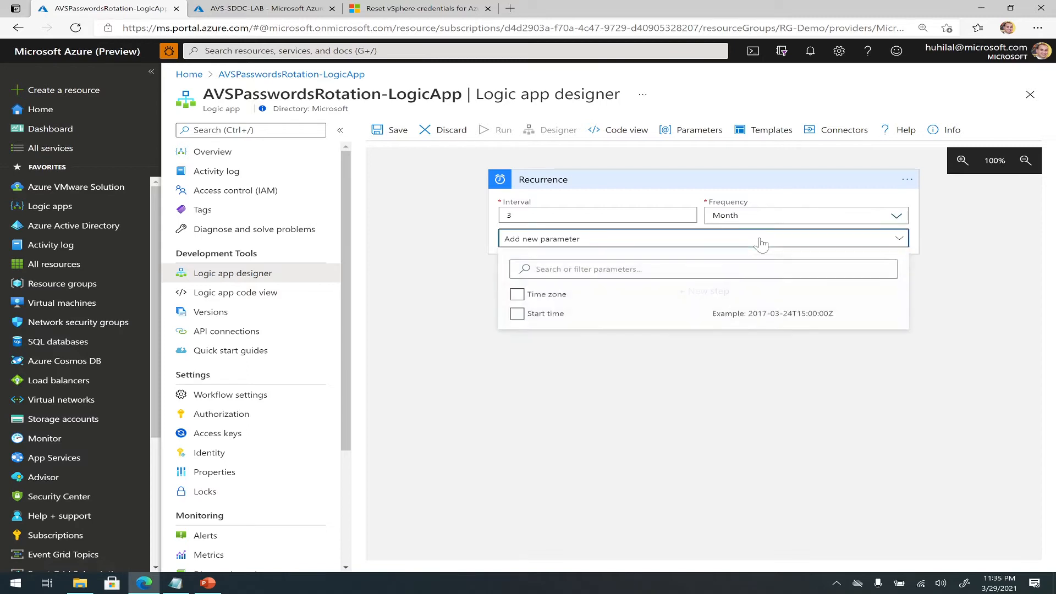
click(515, 299)
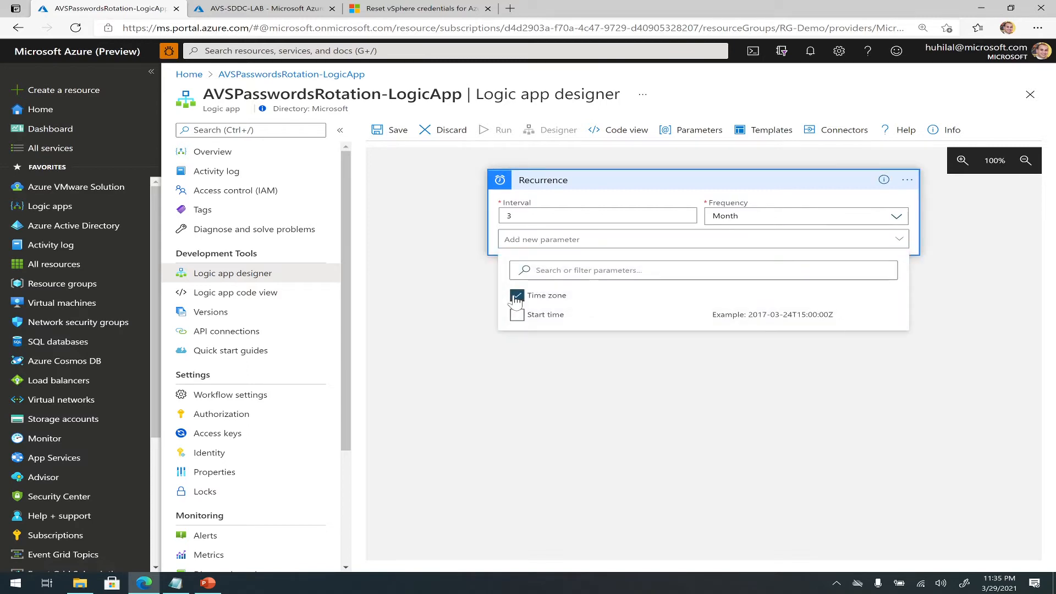
click(568, 361)
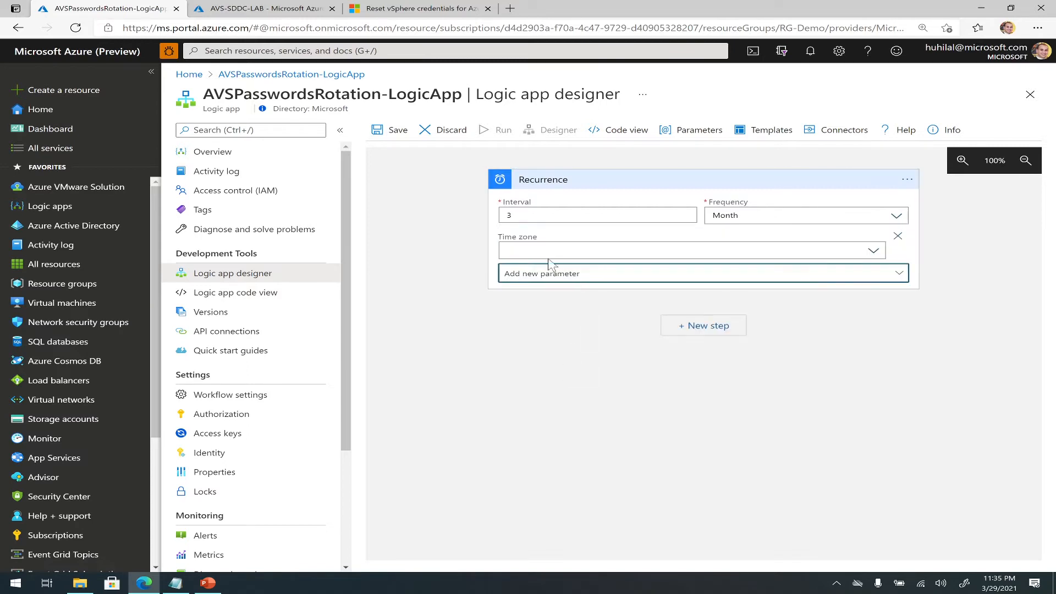
click(507, 250)
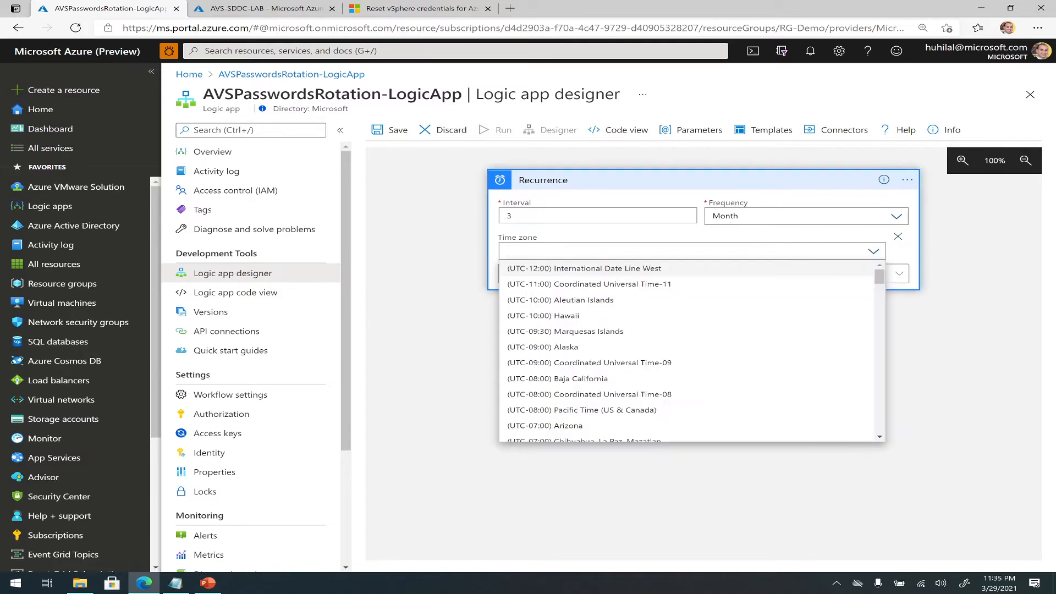
text(east)
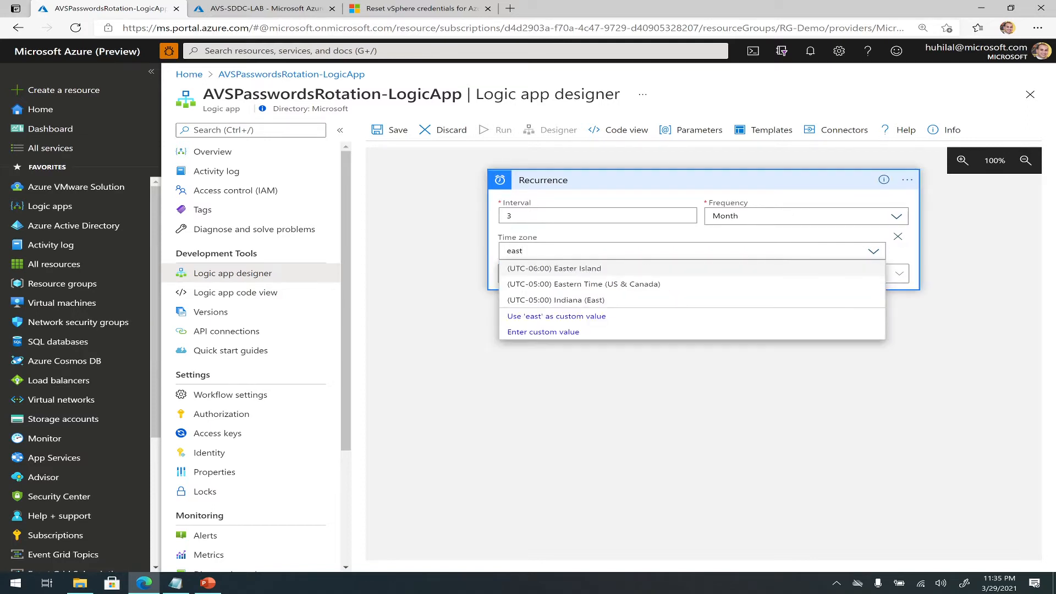
click(540, 285)
click(655, 350)
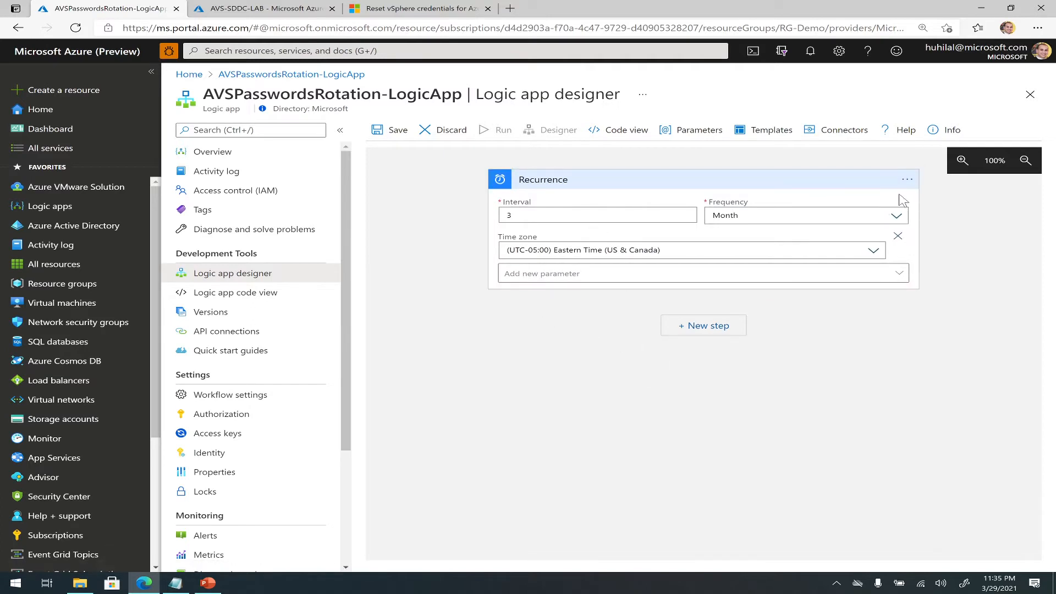
Step: Add the Azure Resource Manager action Invoke resource operation as a new step after the Recurrence trigger
click(906, 179)
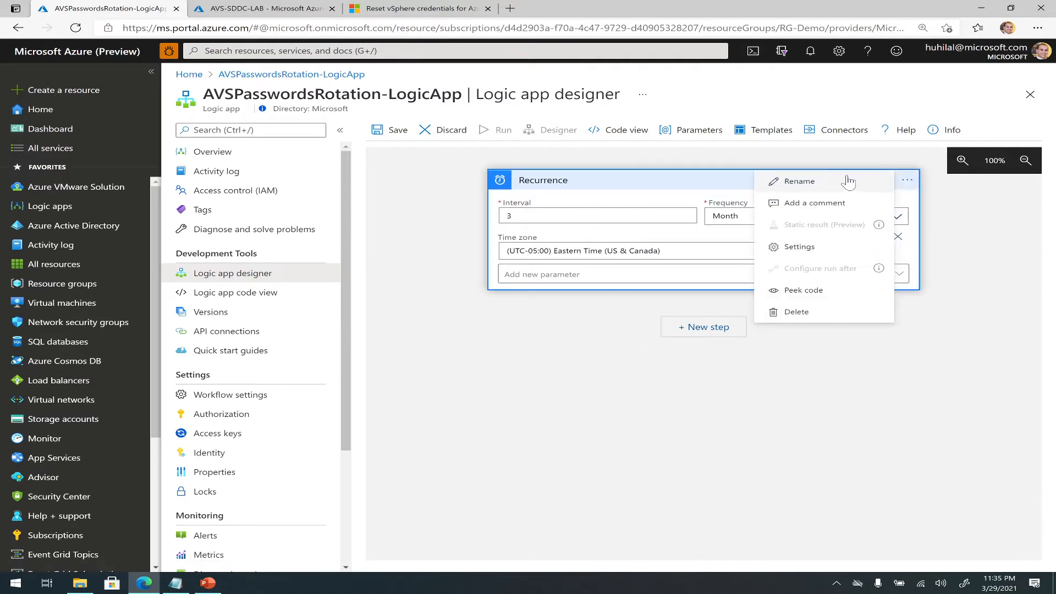
click(706, 180)
click(691, 226)
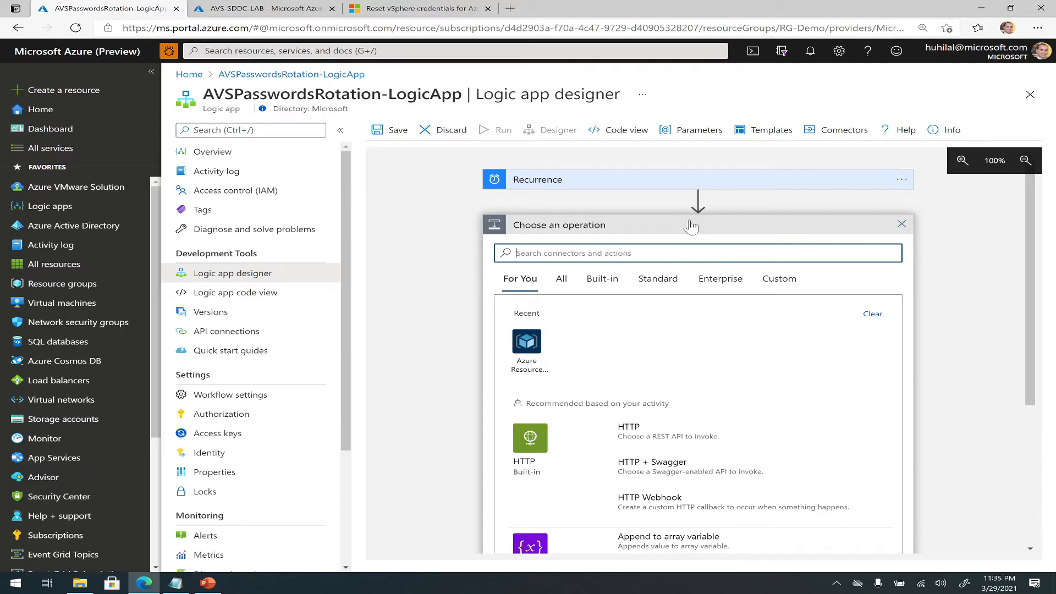
click(539, 343)
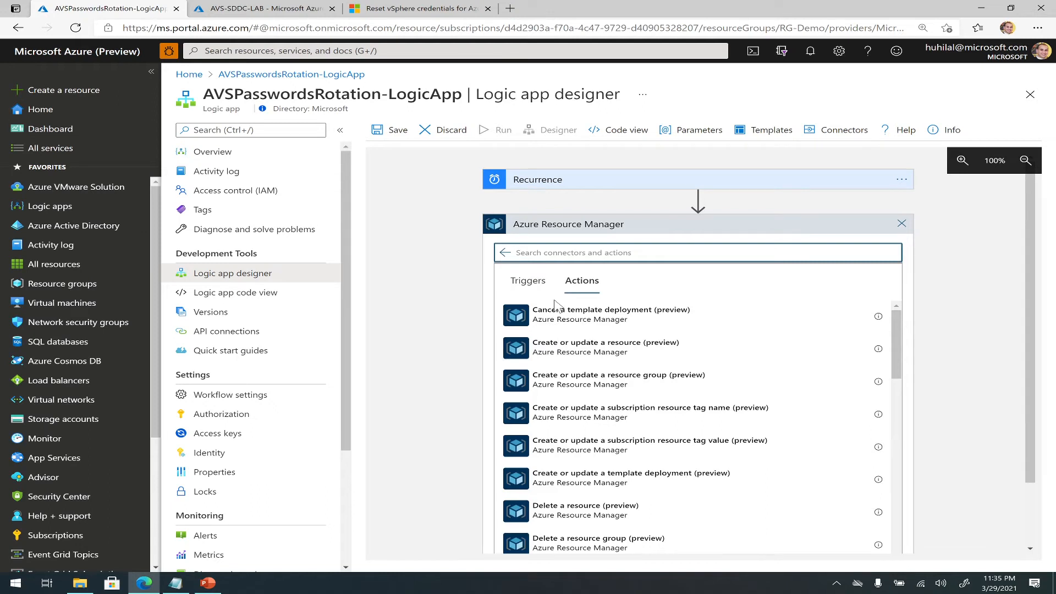
scroll(720, 347, down, 3)
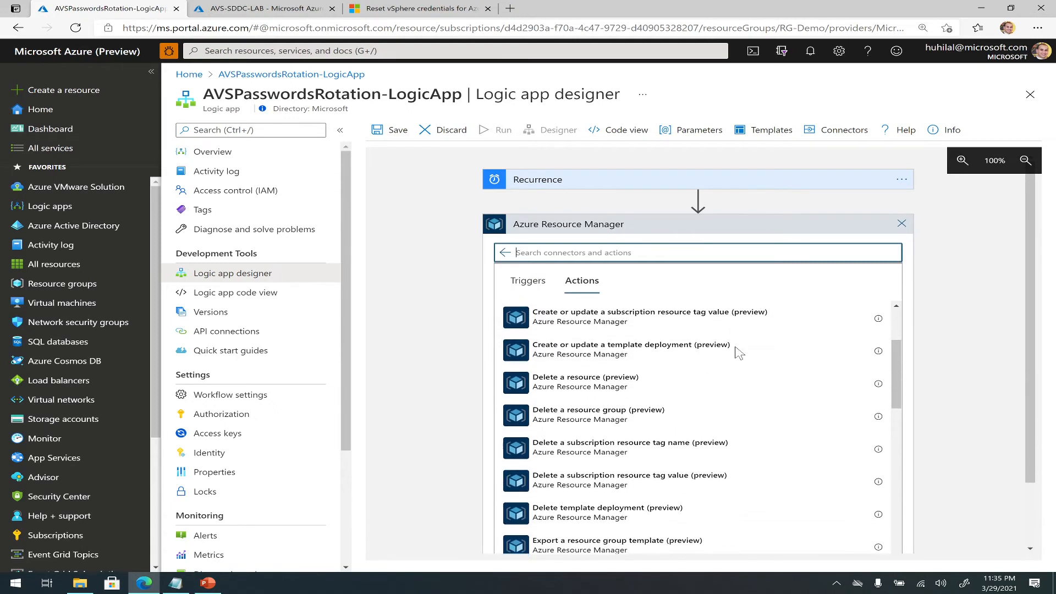
scroll(720, 345, down, 5)
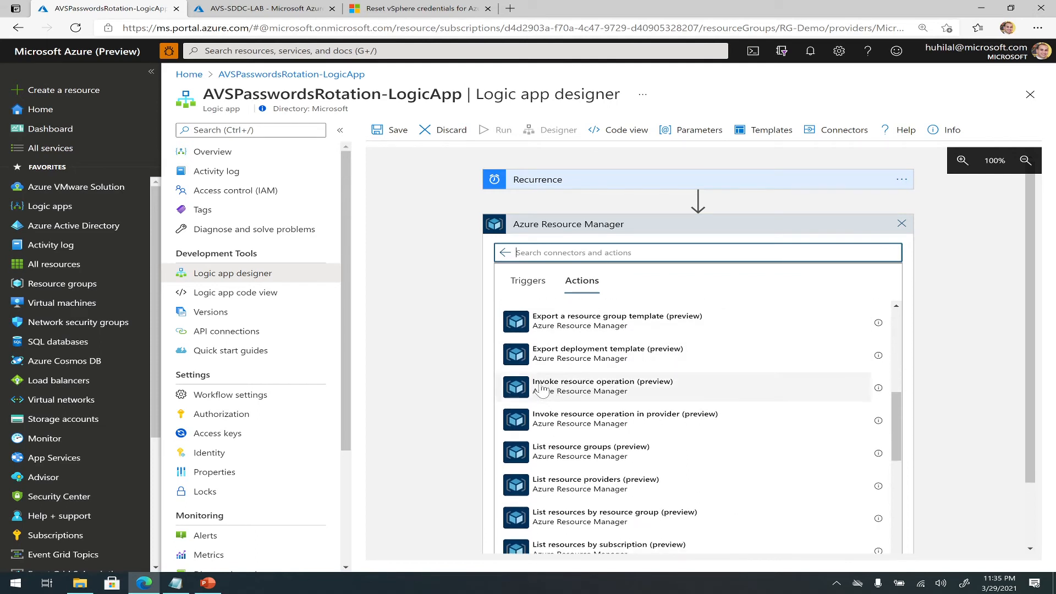
click(620, 394)
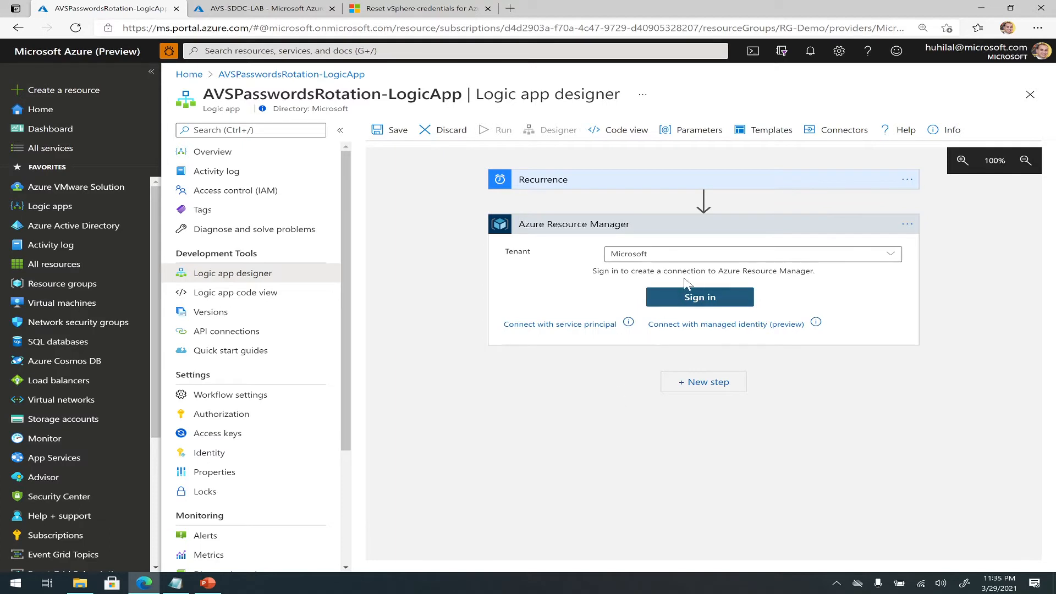
Step: Create a managed identity connection named "Authenticate VIA Managed Identity" using the system-assigned managed identity
click(667, 325)
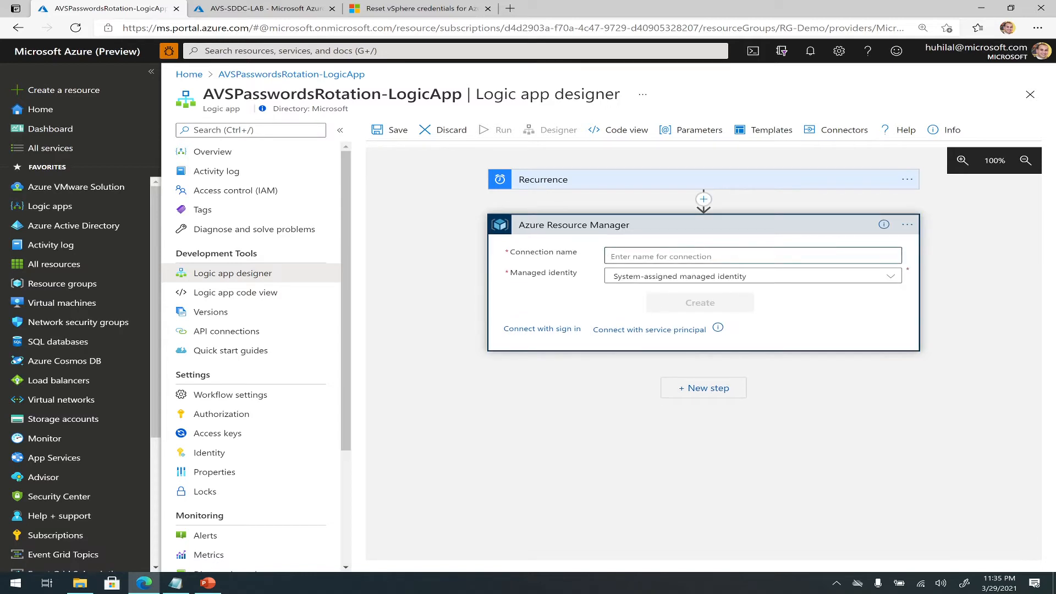
text(A)
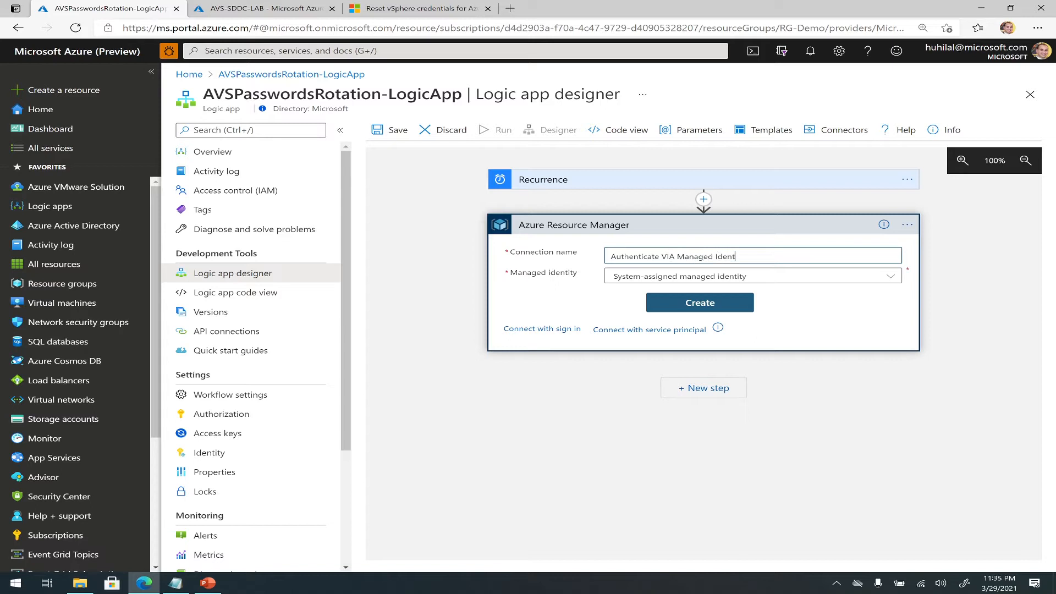
click(672, 306)
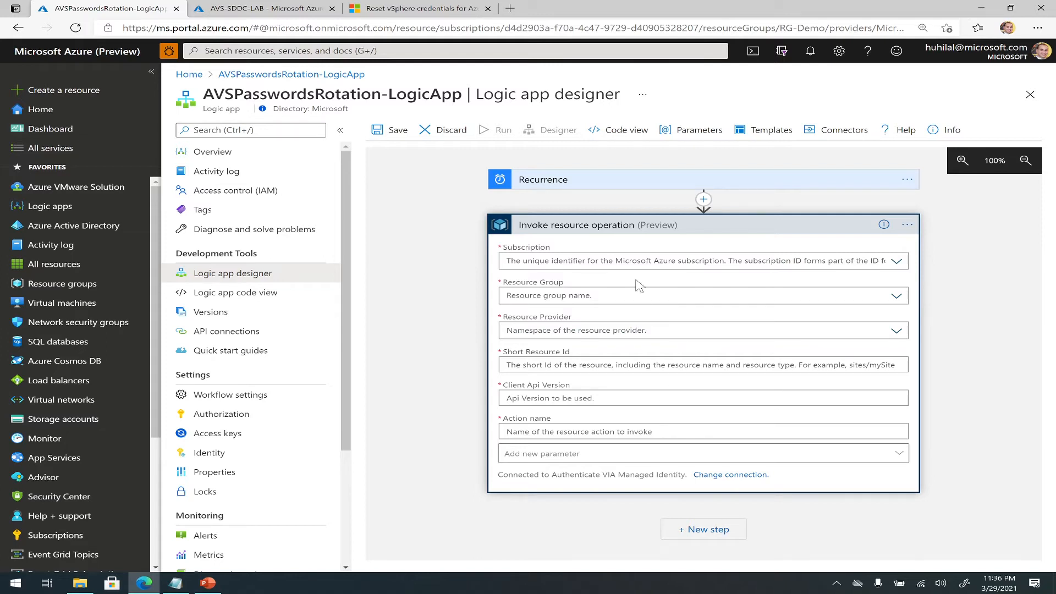
Step: Set the Invoke resource operation's subscription to HH Subscription and its resource group to RG-AVS
click(896, 261)
click(705, 279)
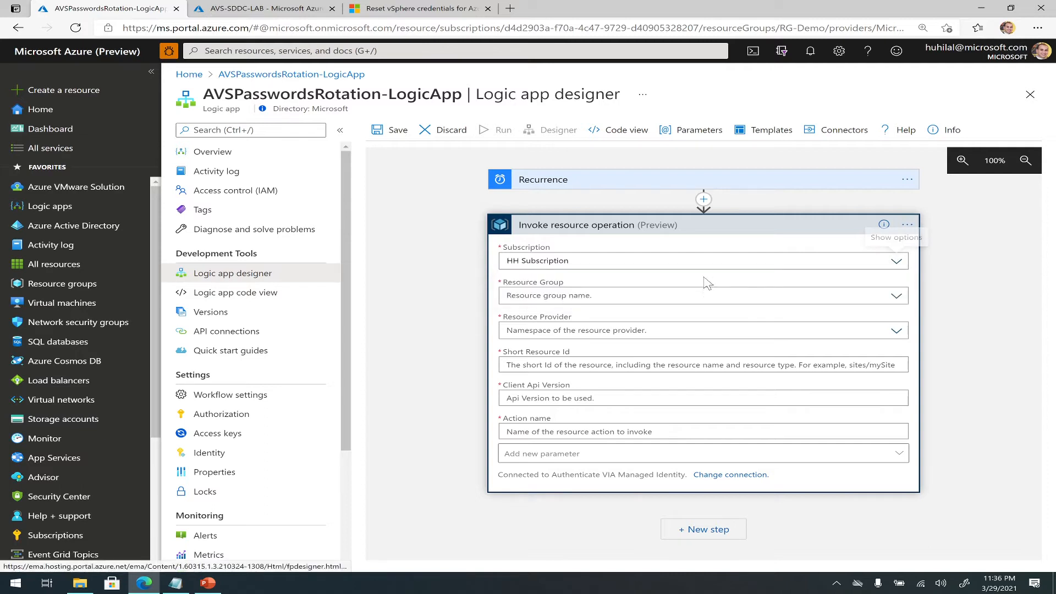
click(896, 297)
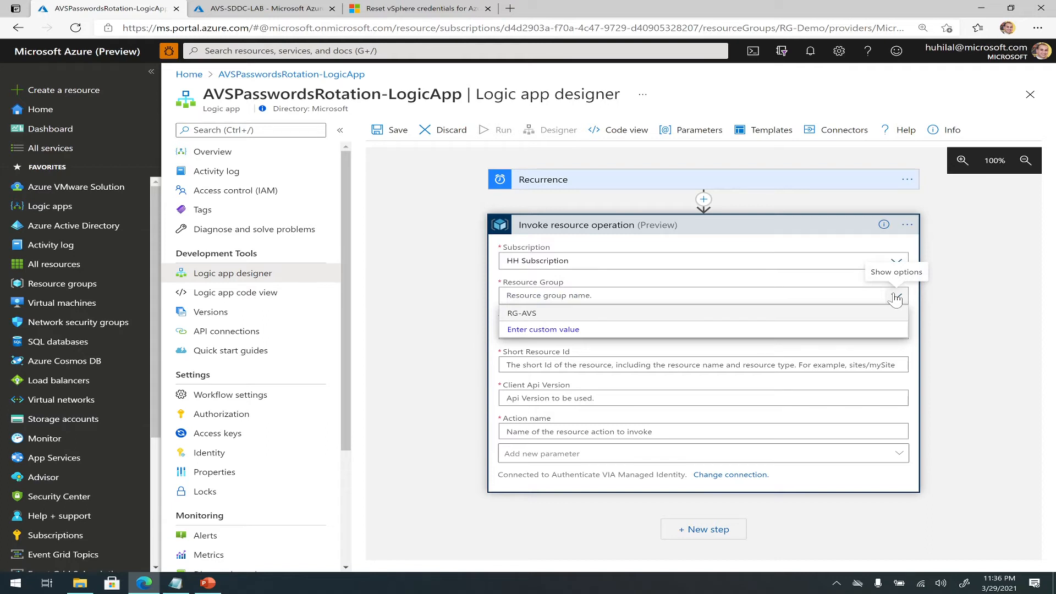
click(536, 313)
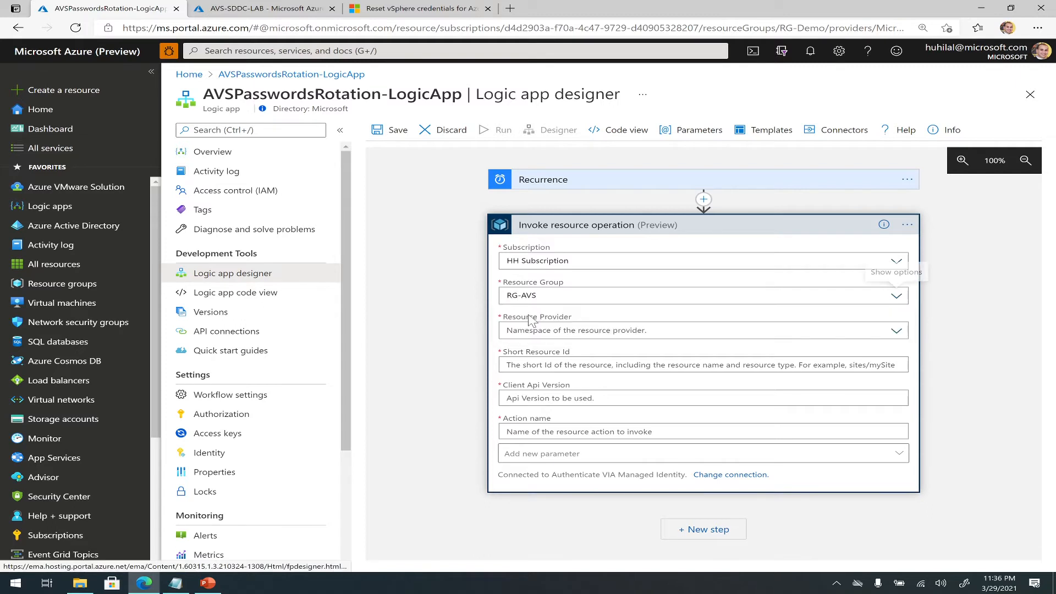
Step: Set the resource provider of the Invoke resource operation action to Microsoft.AVS
click(546, 331)
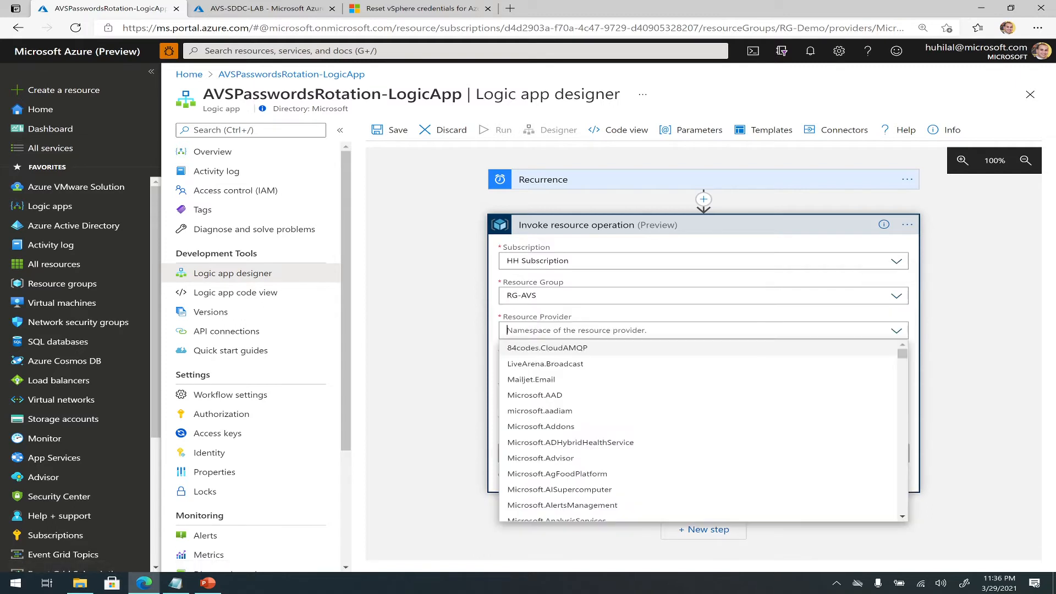
text(Micrsofot)
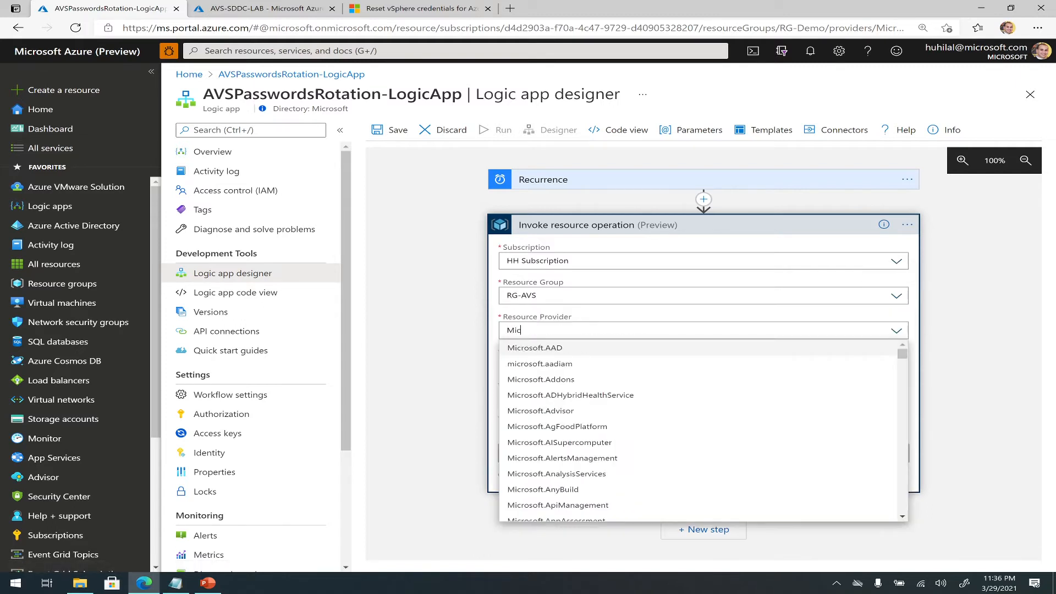
key(BackSpace)
key(BackSpace)
key(BackSpace)
key(BackSpace)
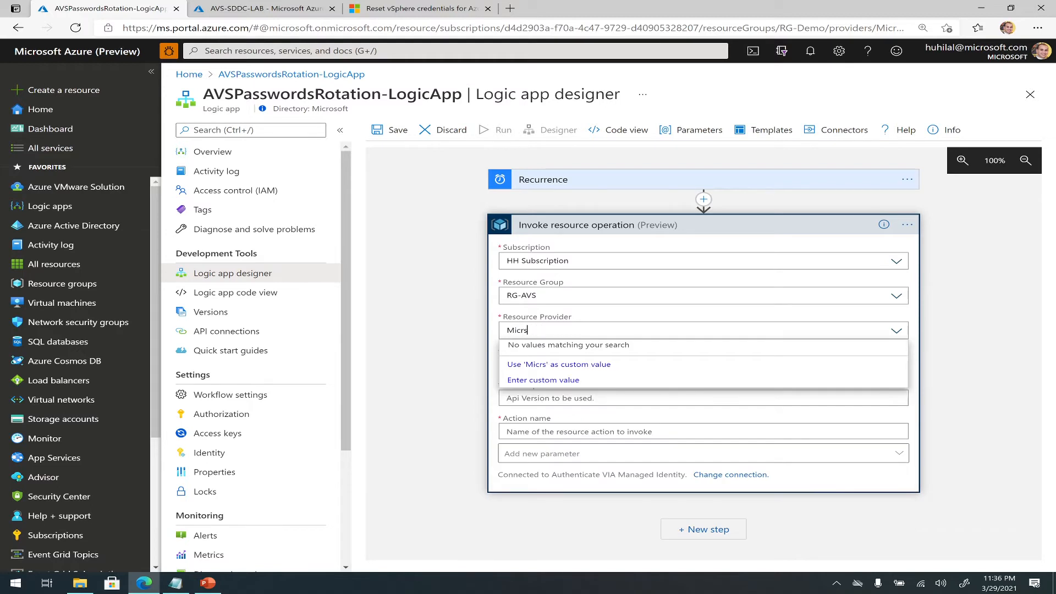
key(BackSpace)
text(osoft.)
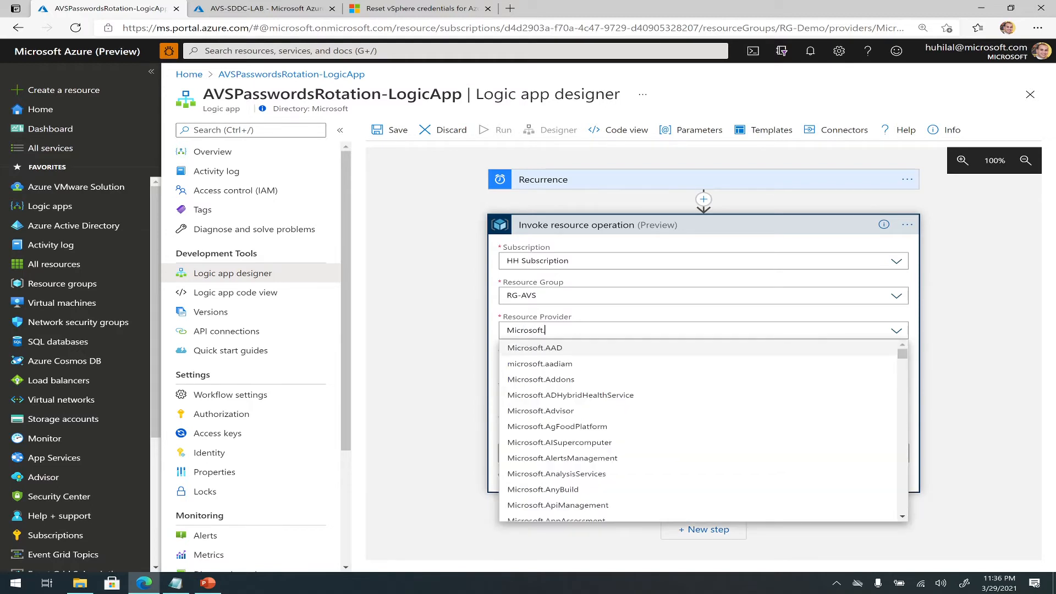
text(AVS)
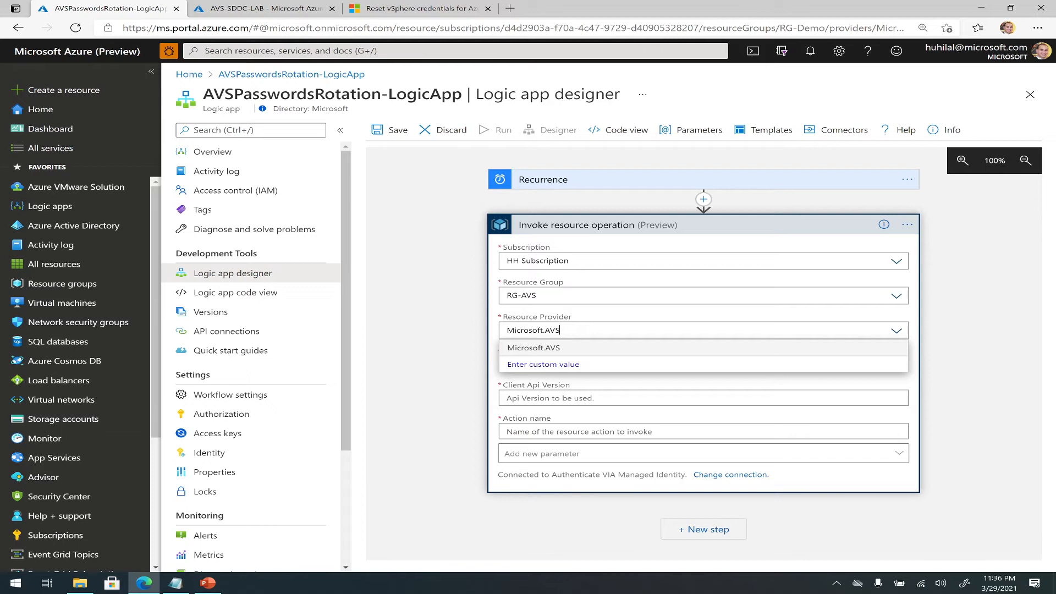
click(594, 349)
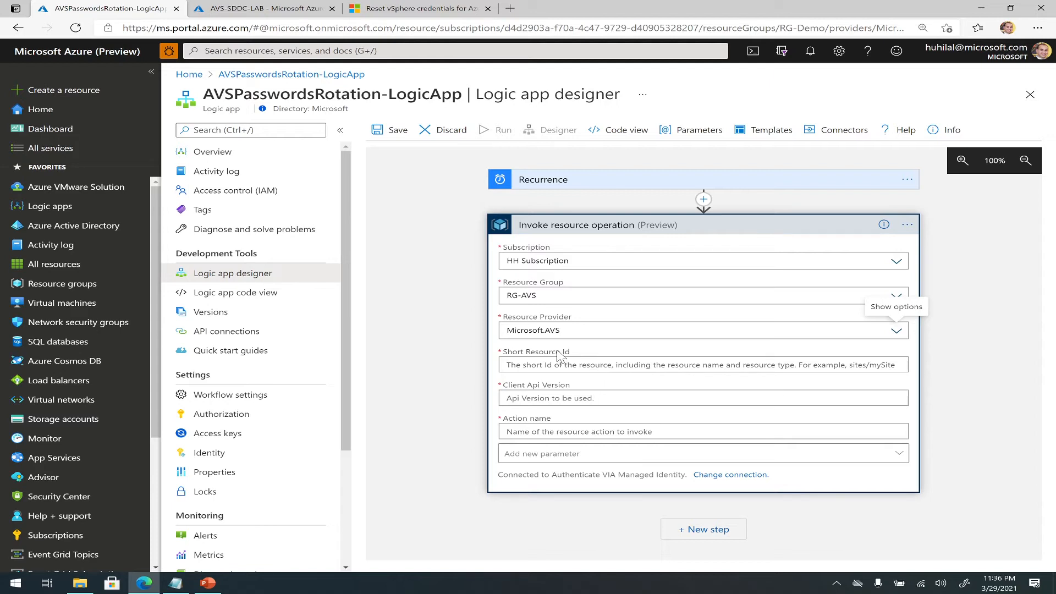
click(449, 341)
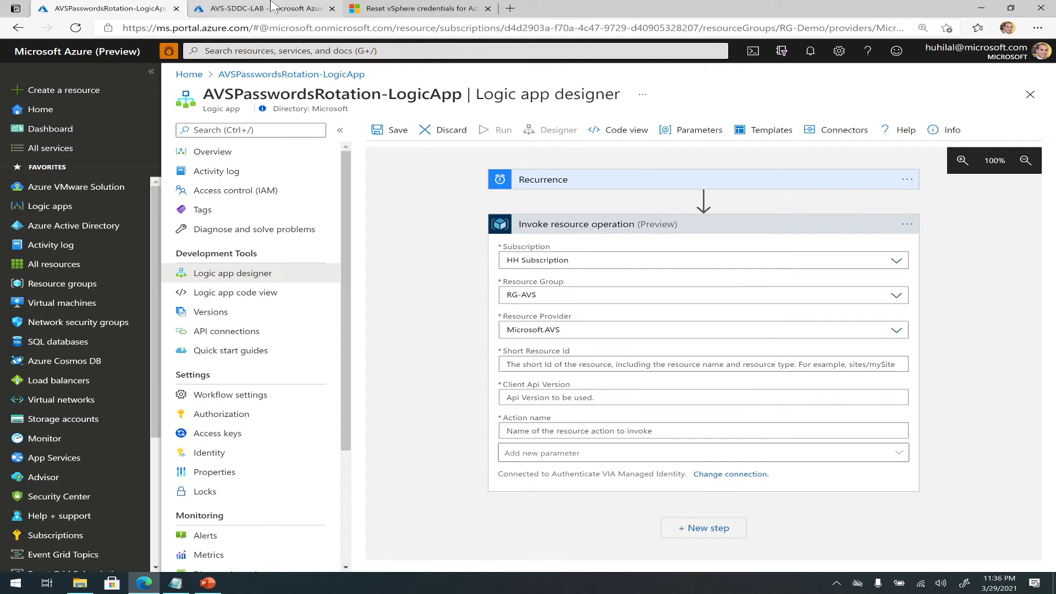
Step: Copy privateClouds/AVS-SDDC-LAB from the private cloud's resource ID in its JSON view into the action's Short Resource Id
click(272, 7)
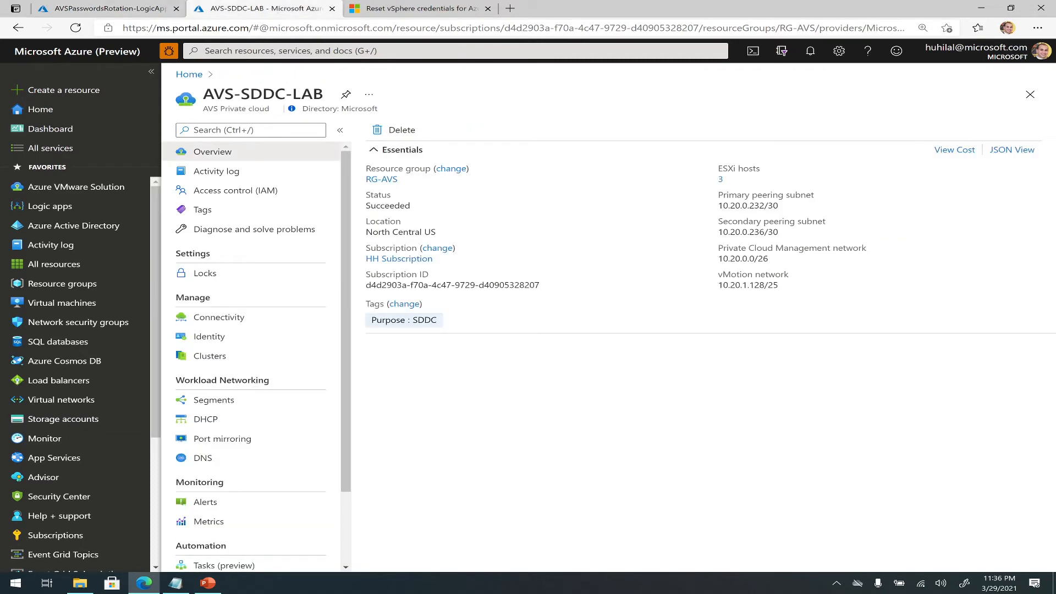
drag(270, 108, 241, 108)
click(681, 343)
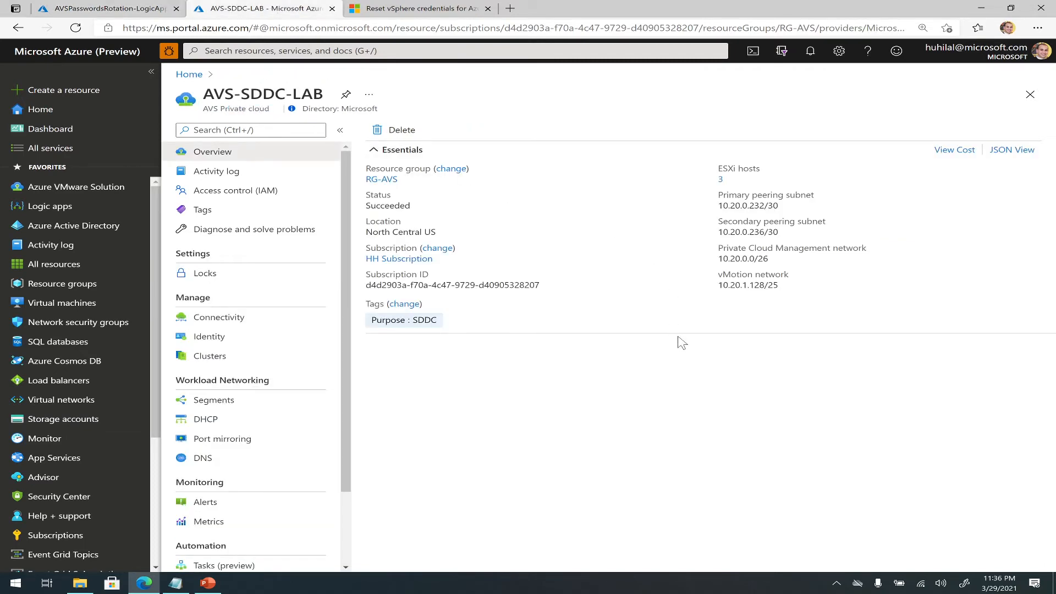
click(998, 149)
drag(841, 125, 721, 125)
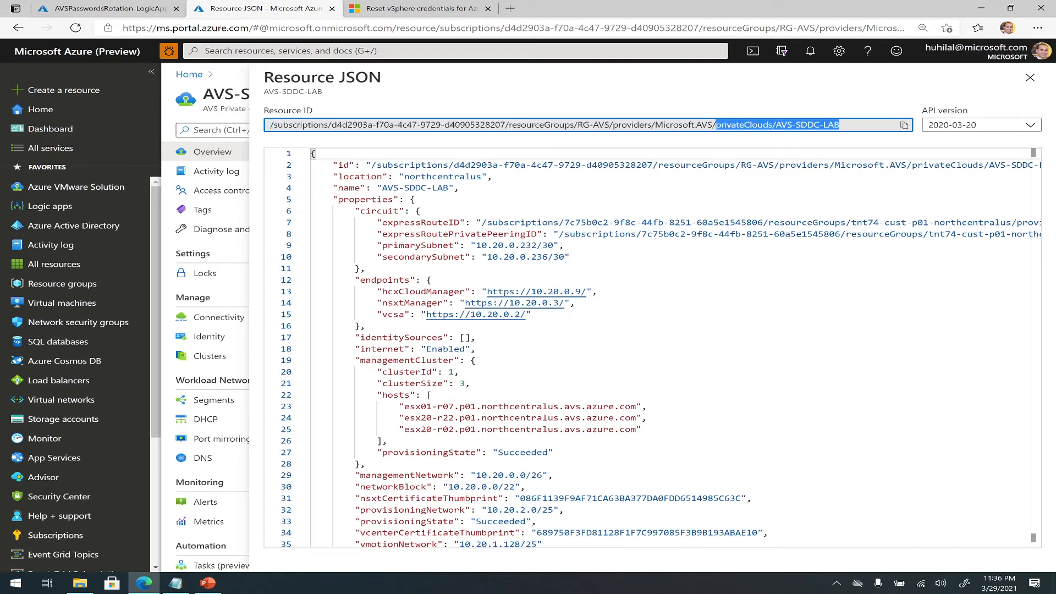
click(182, 10)
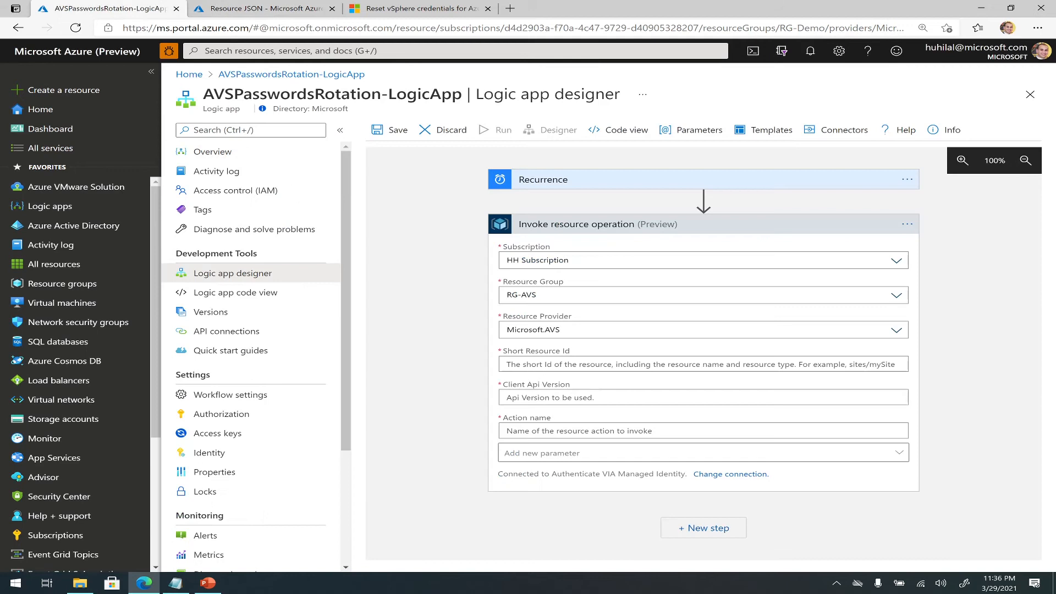
click(614, 364)
key(ctrl+v)
Step: Copy the API version 2020-07-17-preview from the vCenter command in the reset credentials article into the action's Client Api Version
click(537, 397)
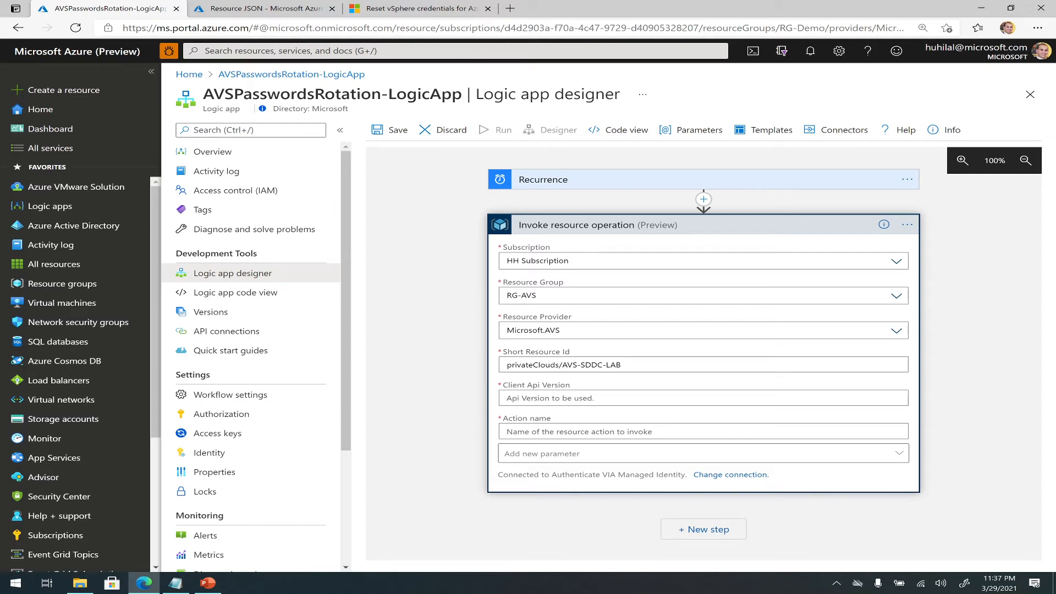
click(396, 8)
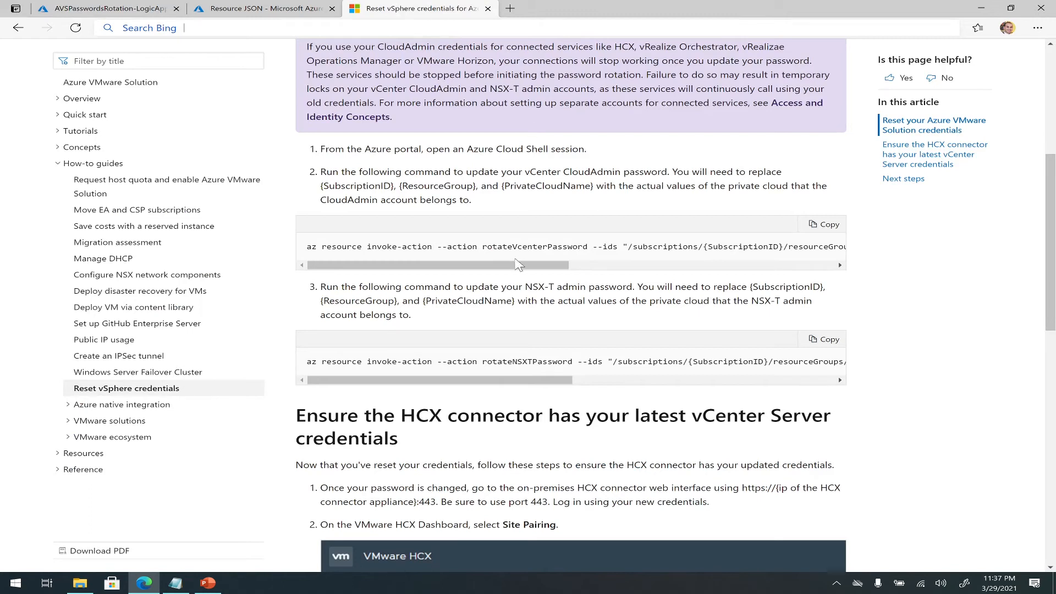
double_click(536, 246)
drag(525, 265, 831, 246)
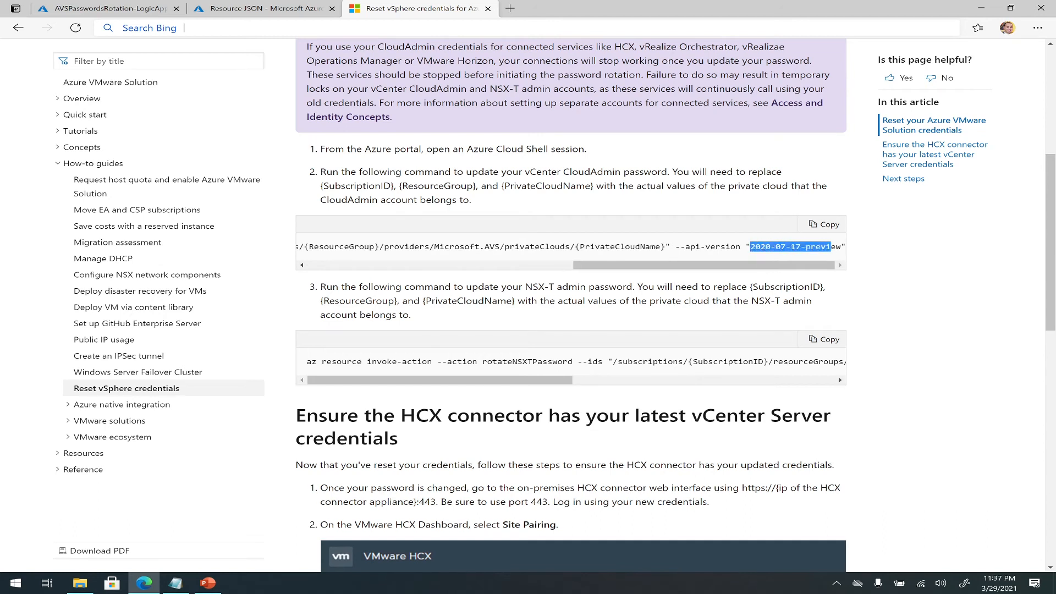
click(42, 5)
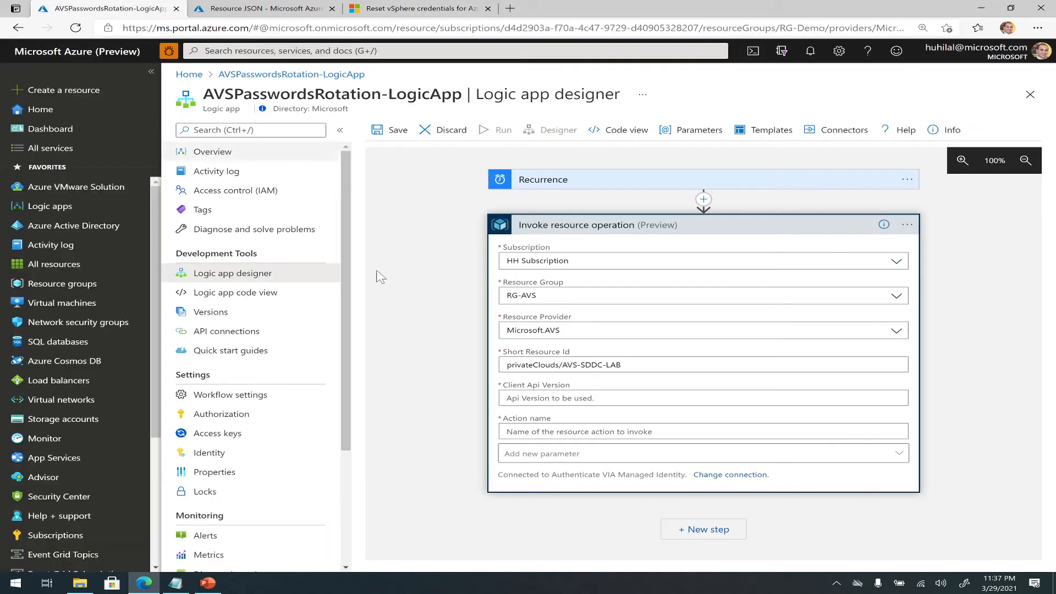
click(507, 397)
key(ctrl+v)
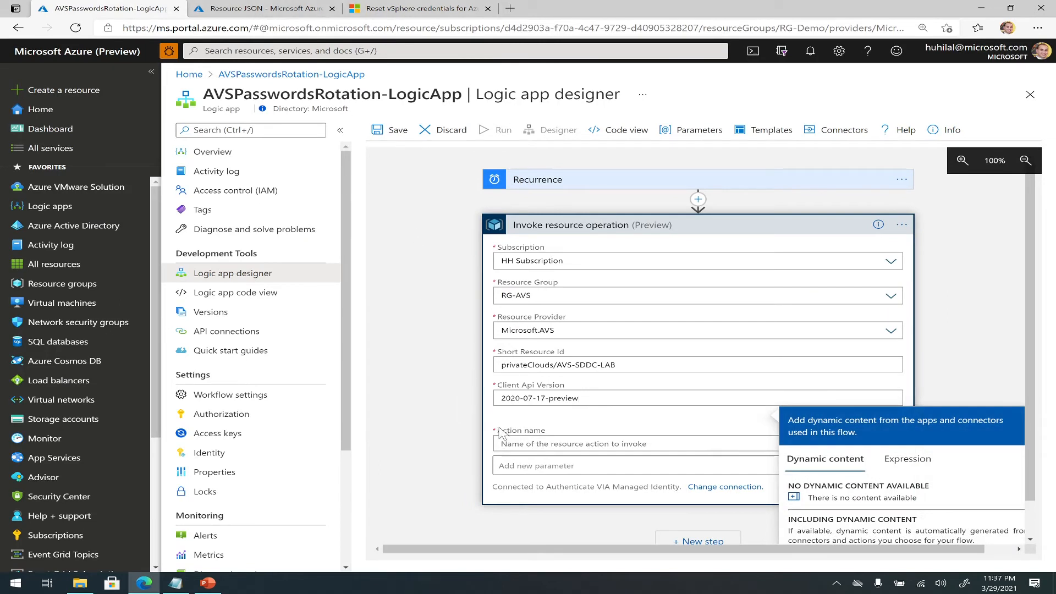
Step: Copy the action rotateVcenterPassword from the article's vCenter command into the Invoke resource operation's Action name
triple_click(529, 429)
click(409, 9)
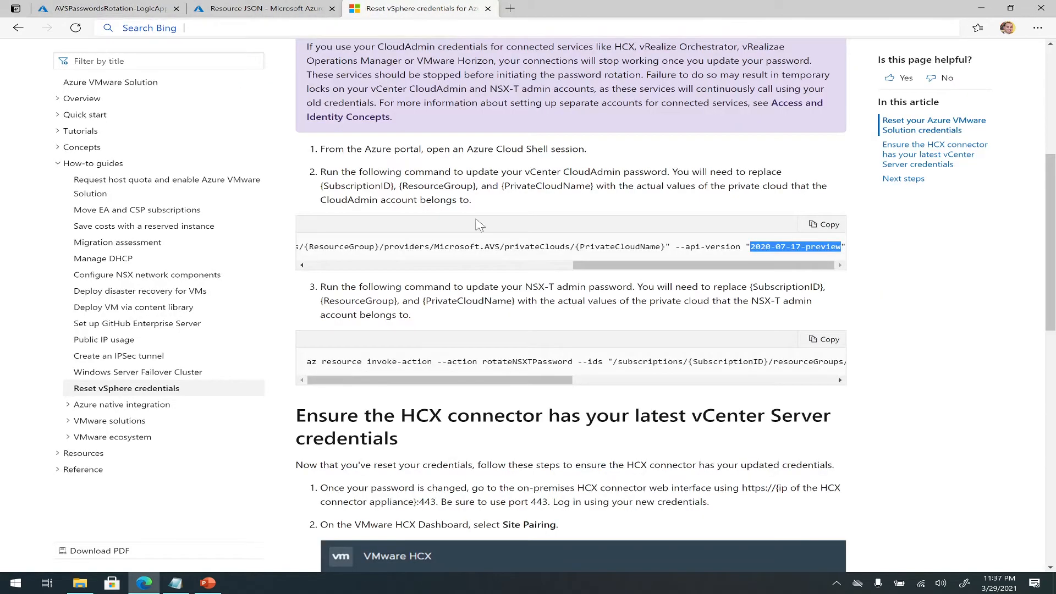
drag(571, 266, 324, 266)
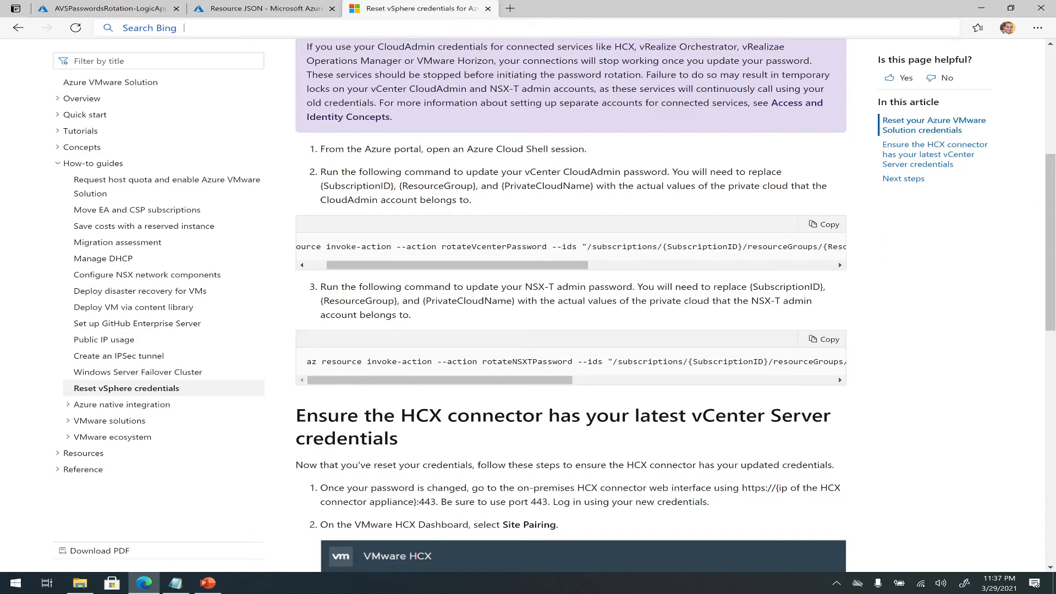
drag(441, 247, 532, 246)
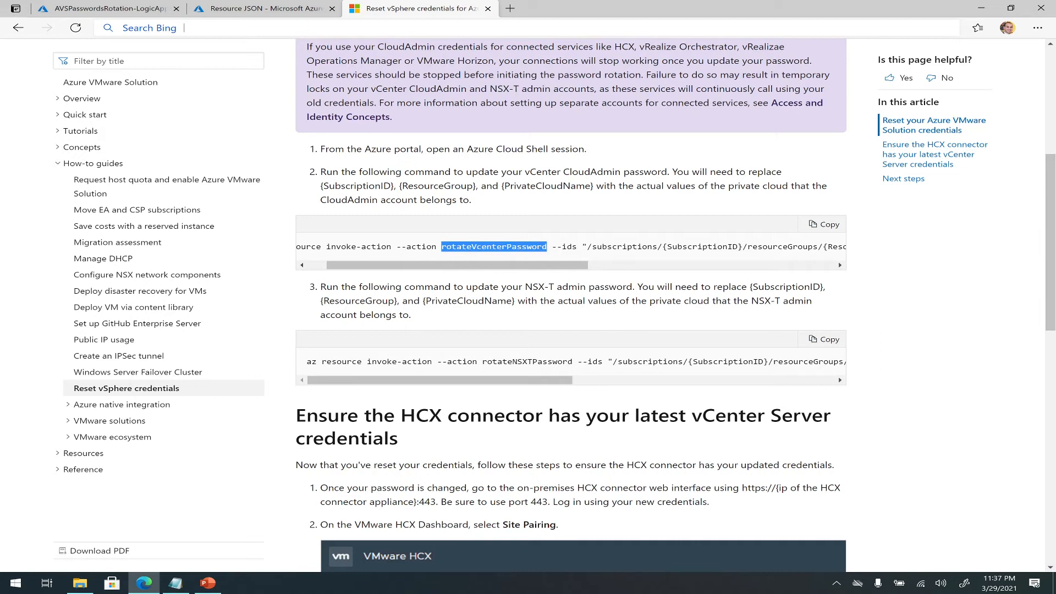
click(96, 8)
key(ctrl+v)
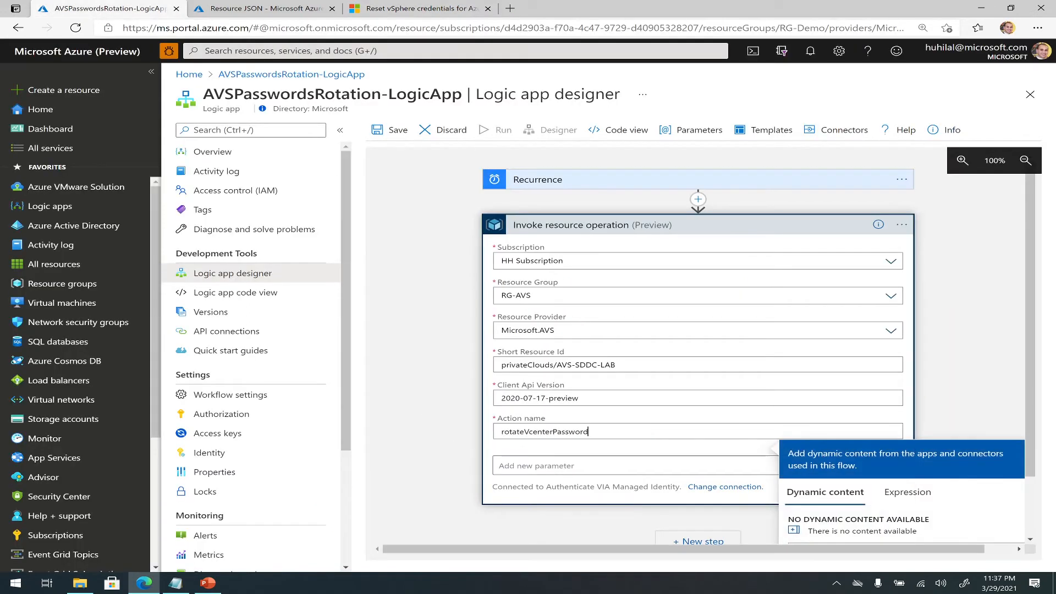
click(378, 446)
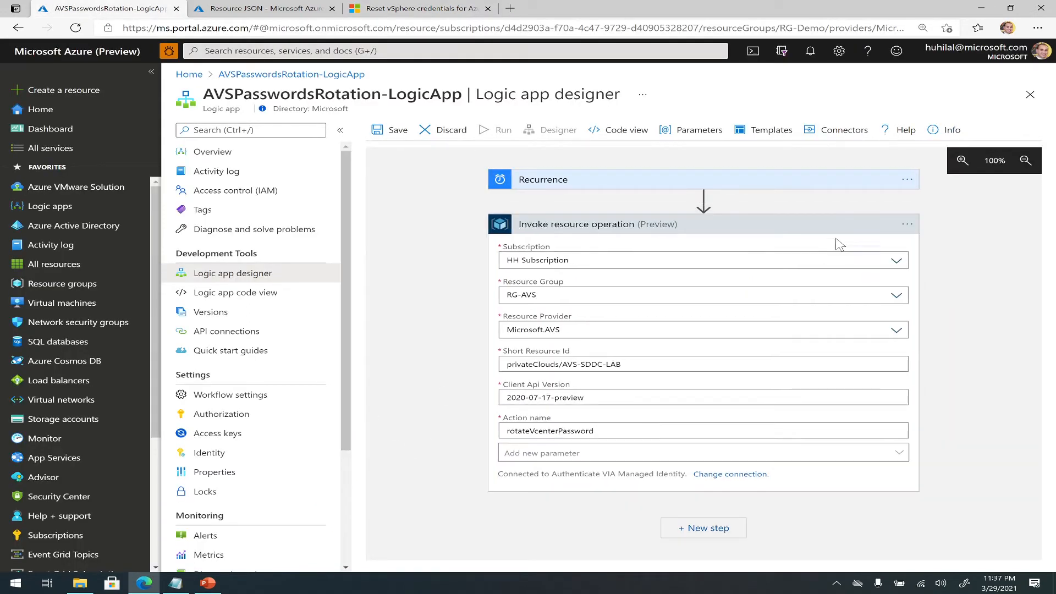
Step: Rename the Invoke resource operation action Reset vCenter Admin Password, copying the name from the Notepad notes, and collapse its card
click(905, 226)
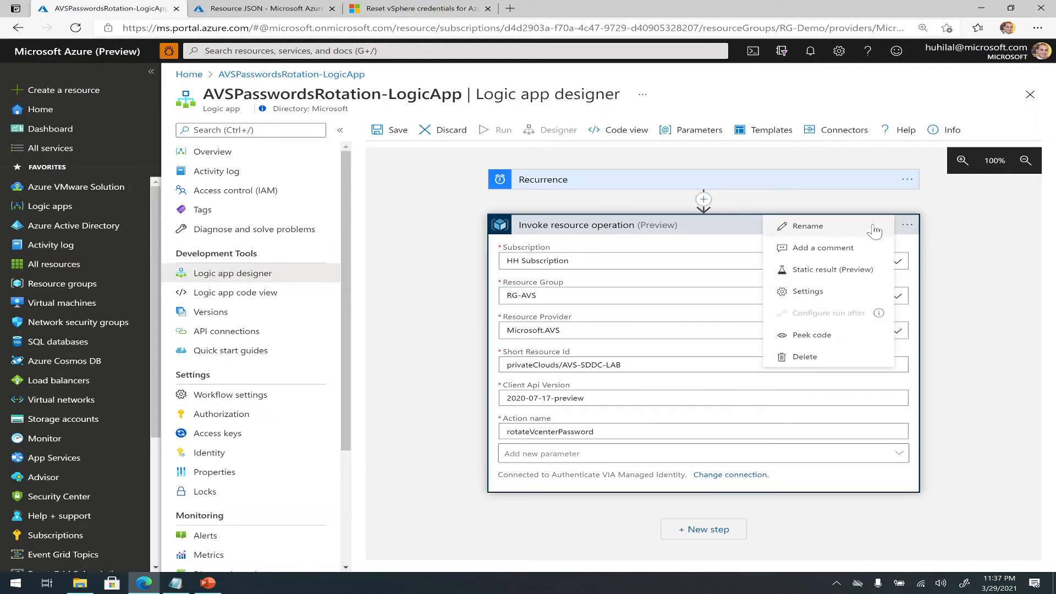
click(853, 228)
click(176, 583)
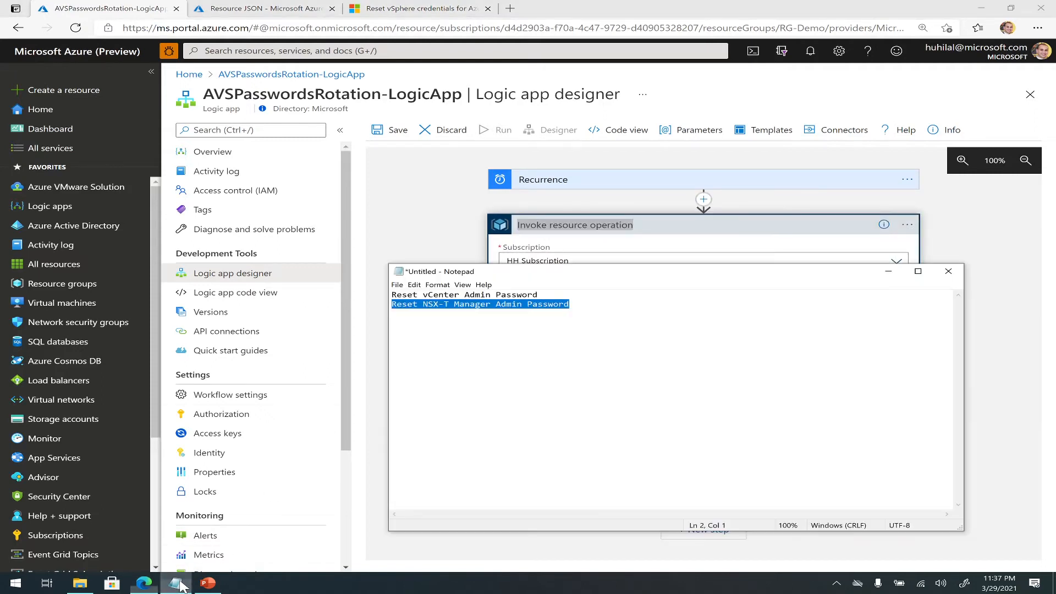
drag(543, 304, 443, 296)
drag(541, 296, 392, 290)
click(601, 224)
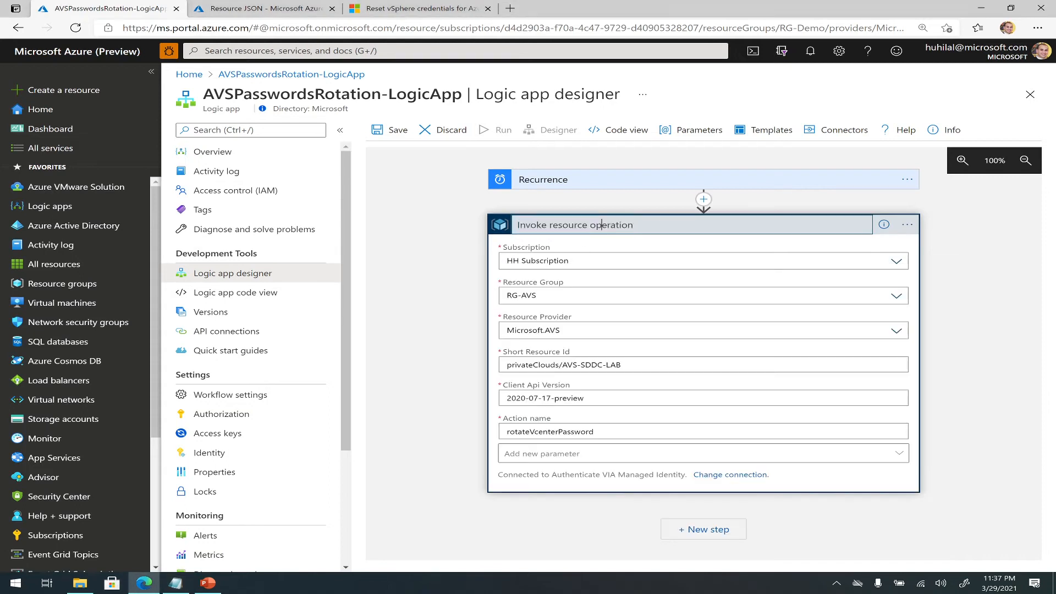
triple_click(601, 225)
key(ctrl+v)
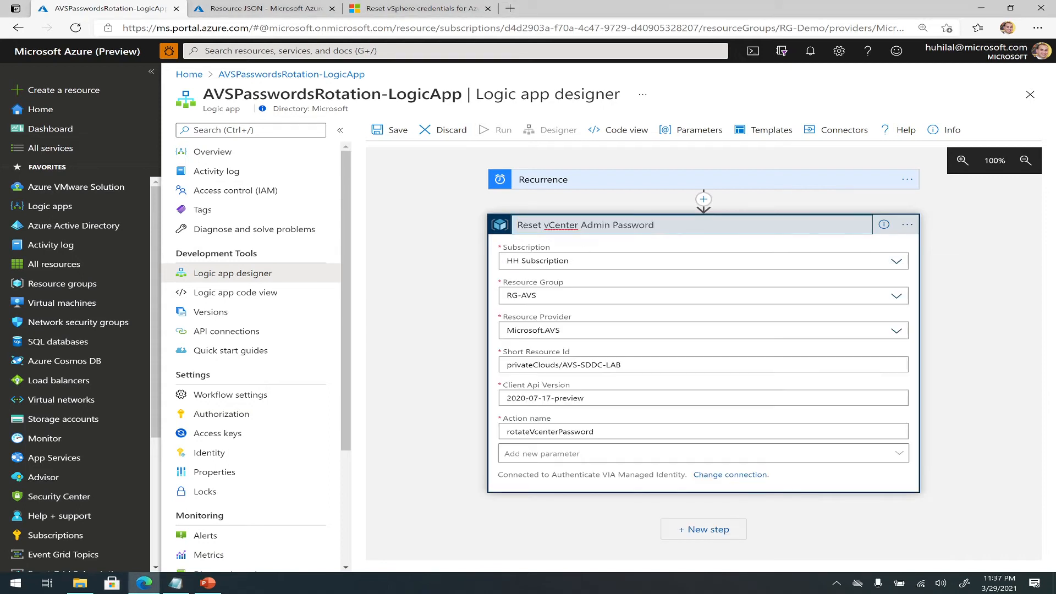
click(946, 270)
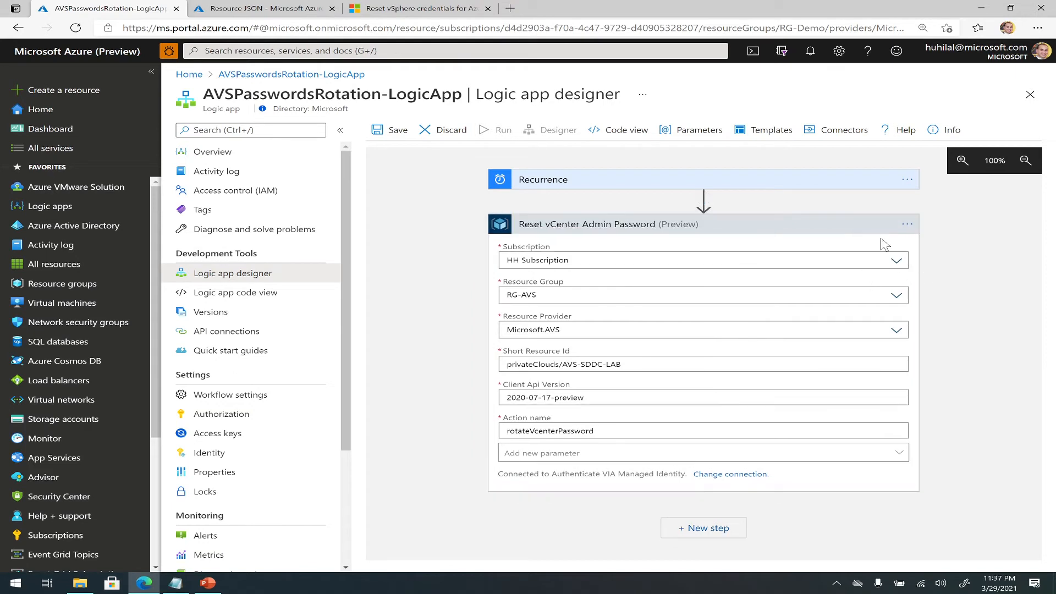
click(855, 230)
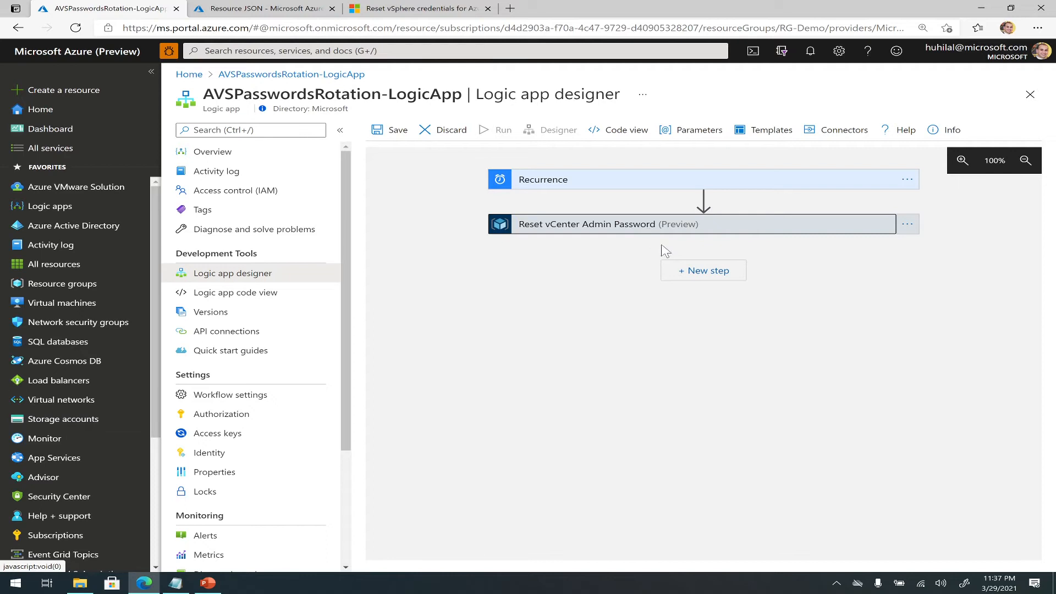
Step: Add a second Azure Resource Manager Invoke resource operation action after Reset vCenter Admin Password
click(696, 271)
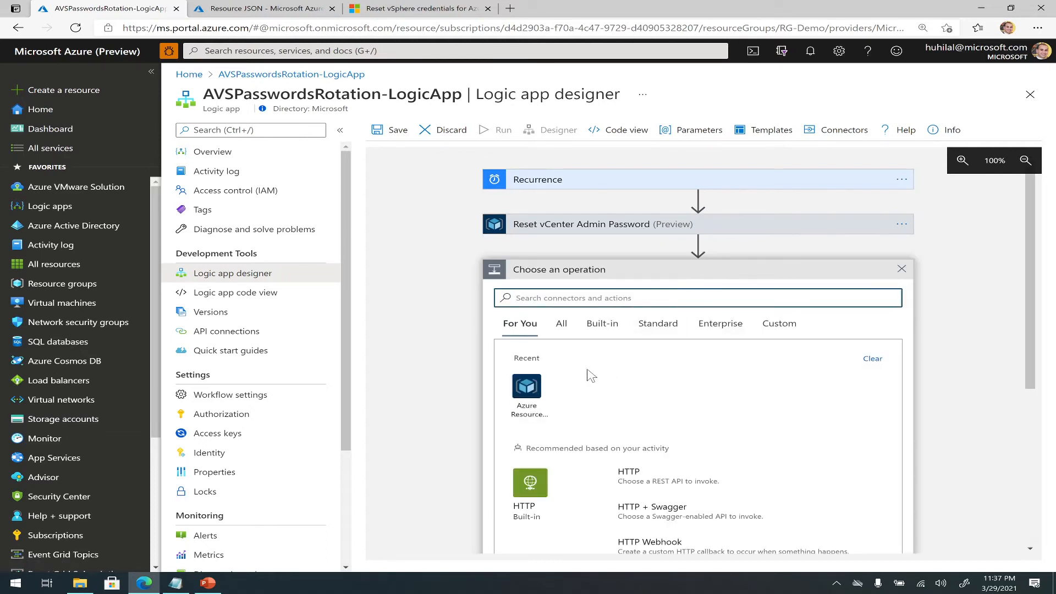
click(525, 406)
scroll(559, 403, down, 5)
scroll(560, 403, down, 3)
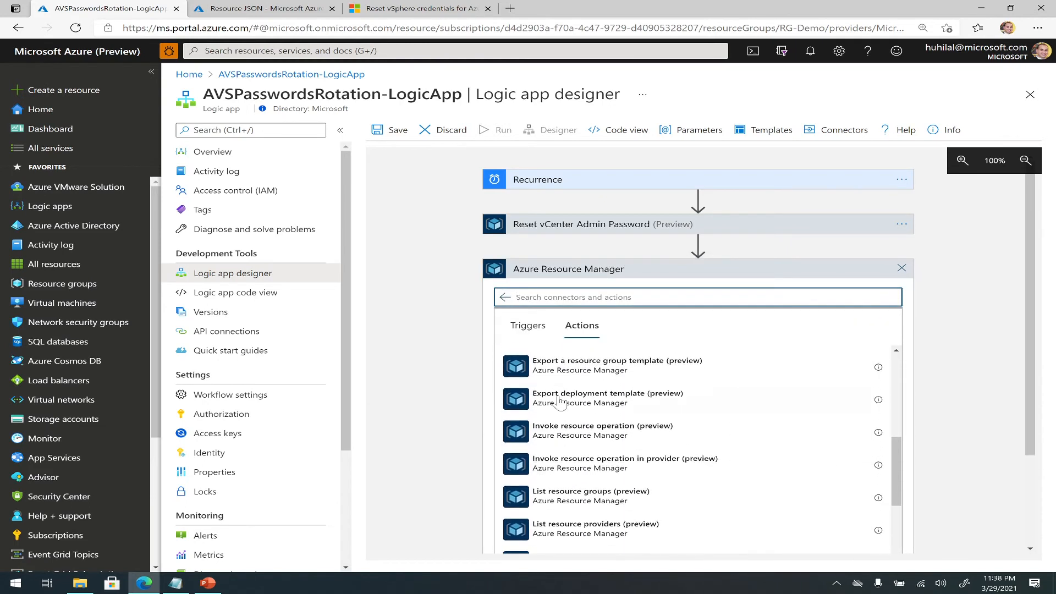
click(575, 435)
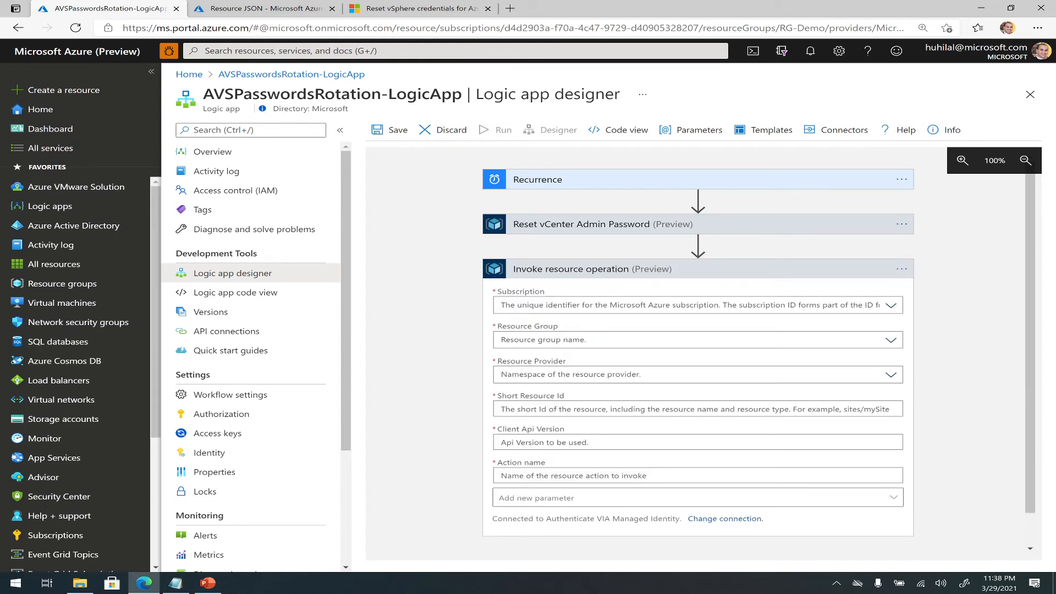
Step: Set the new action's subscription to HH Subscription, resource group to RG-AVS and resource provider to Microsoft.AVS
click(890, 305)
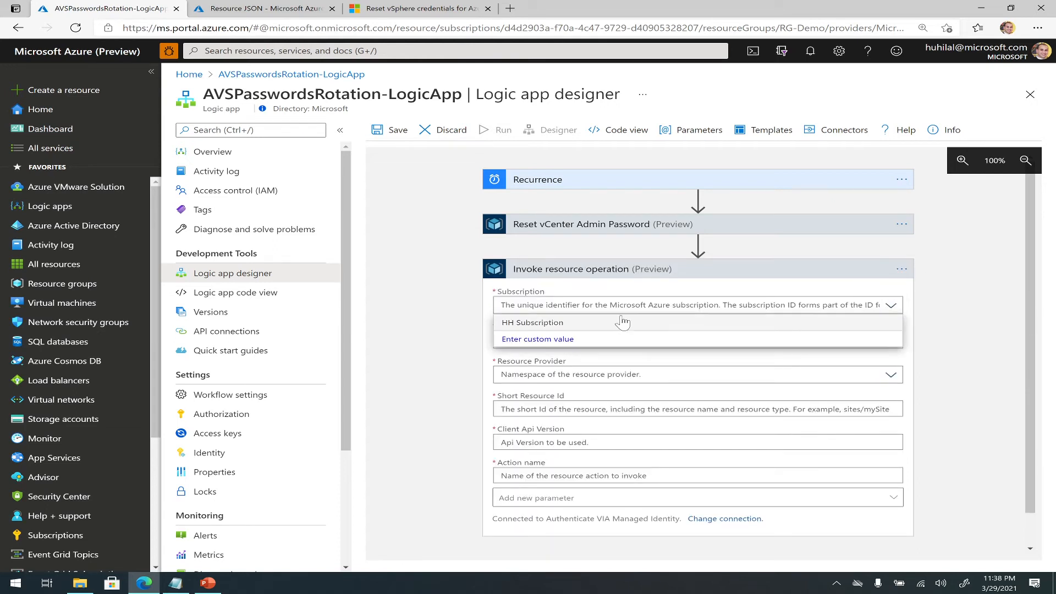
click(572, 323)
click(890, 340)
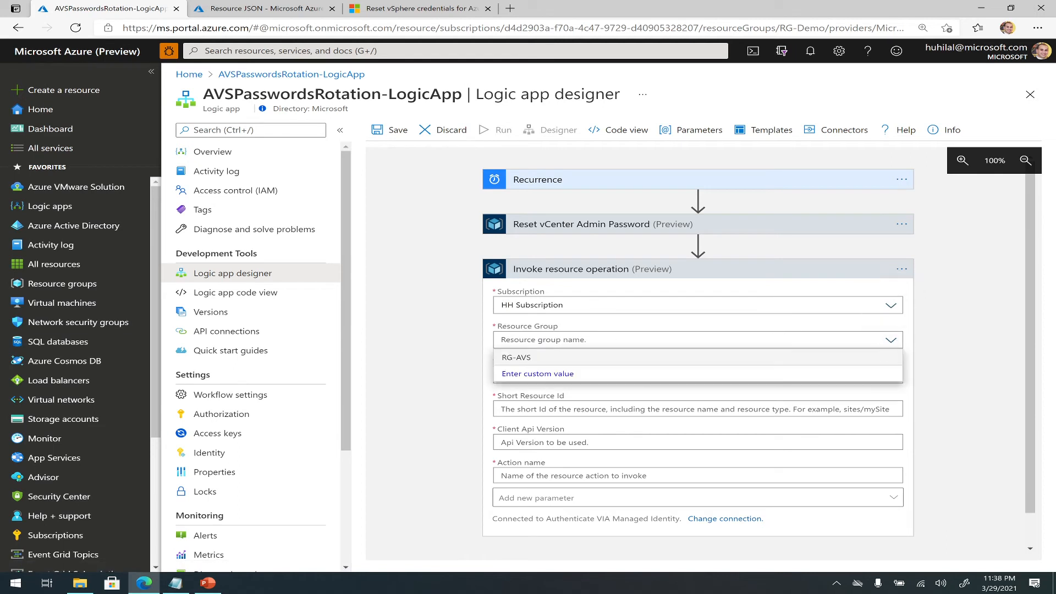
click(584, 357)
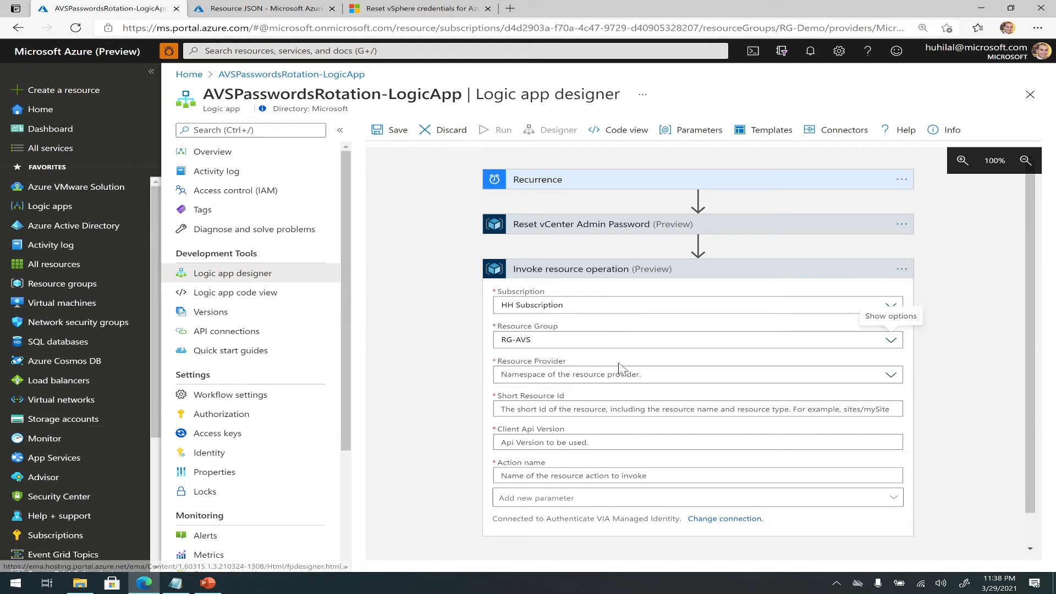
click(892, 376)
text(avs)
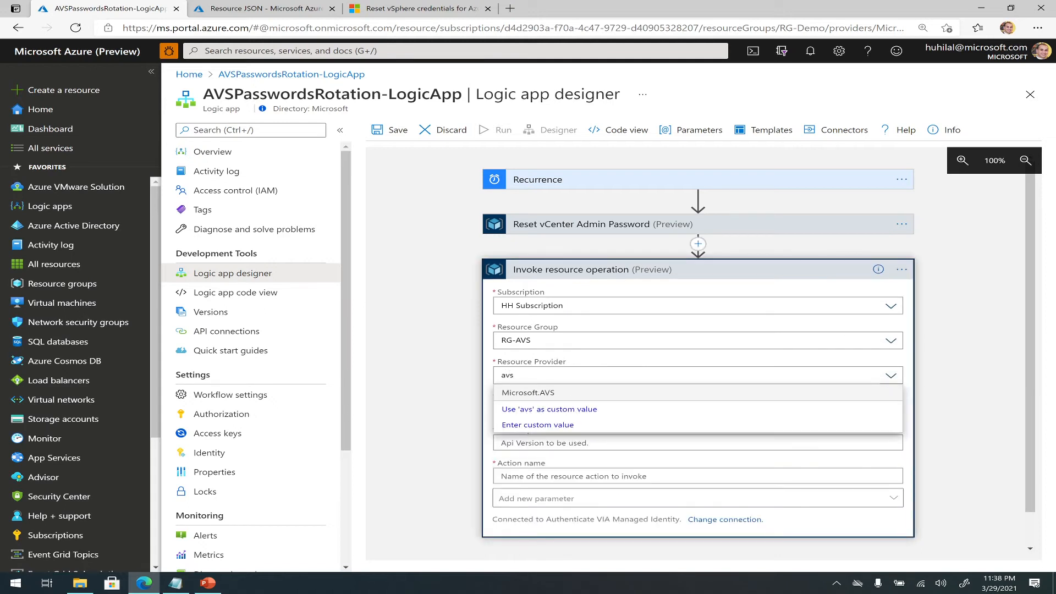
click(809, 395)
Step: Copy privateClouds/AVS-SDDC-LAB from the private cloud's resource ID in its JSON view into the new action's Short Resource Id
click(692, 410)
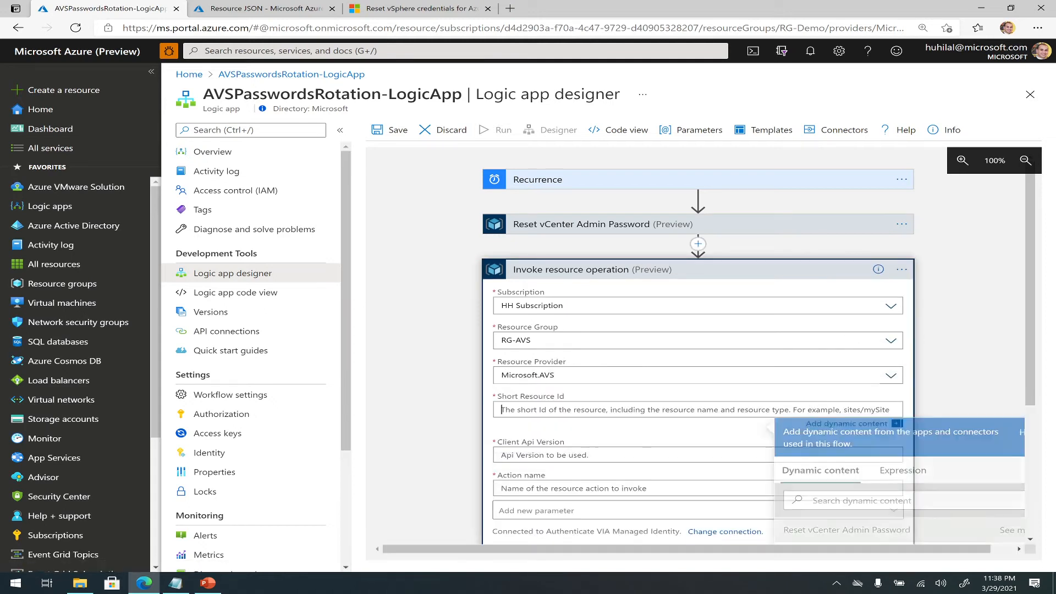
click(264, 9)
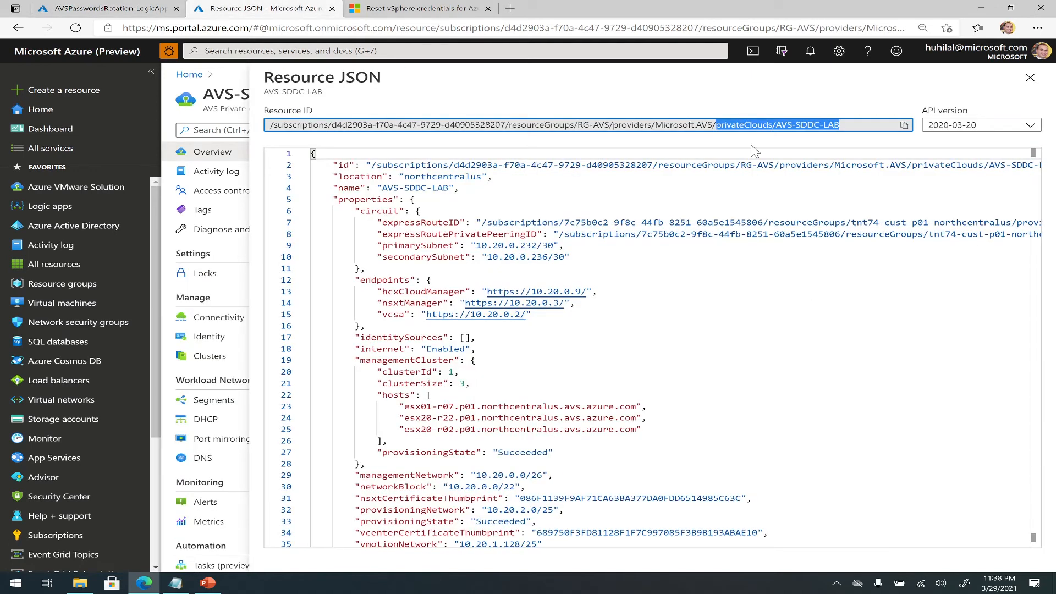
right_click(761, 126)
click(797, 135)
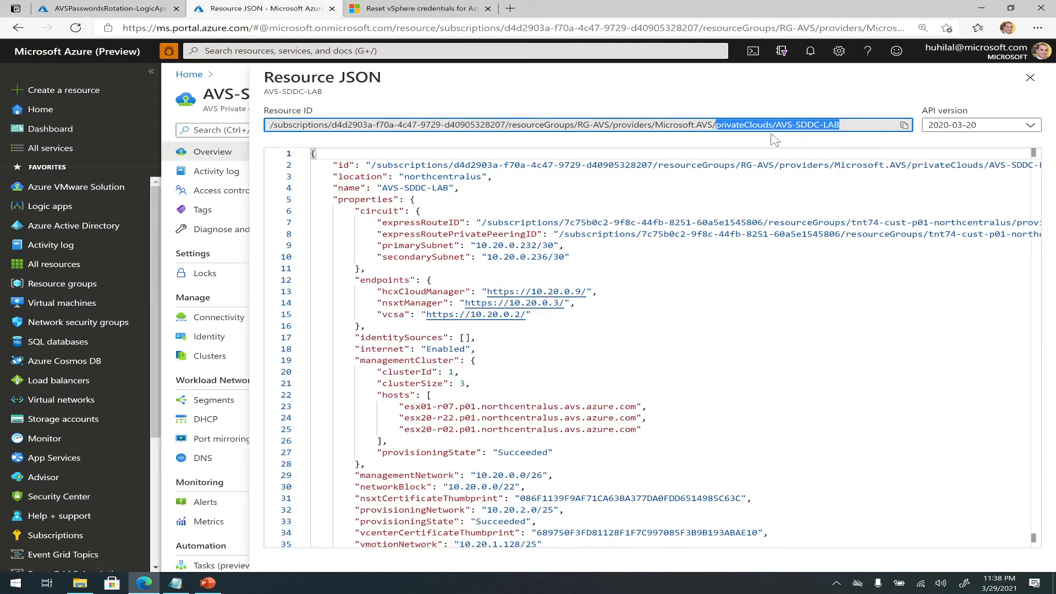
click(86, 6)
key(ctrl+v)
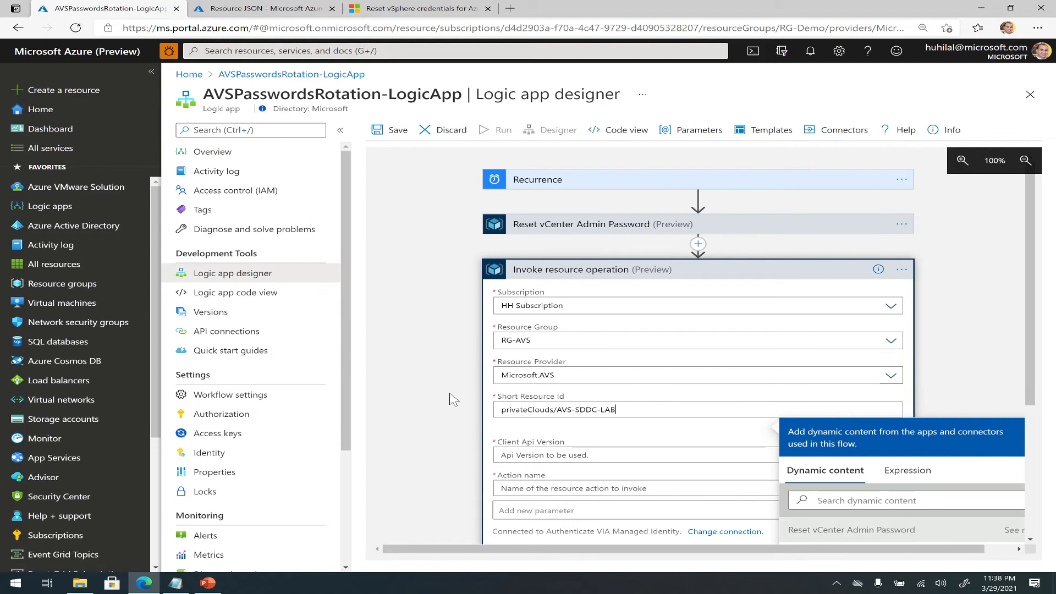
click(449, 394)
Step: Copy the API version 2020-07-17-preview from the article's NSX-T command into the new action's Client Api Version
scroll(627, 421, down, 1)
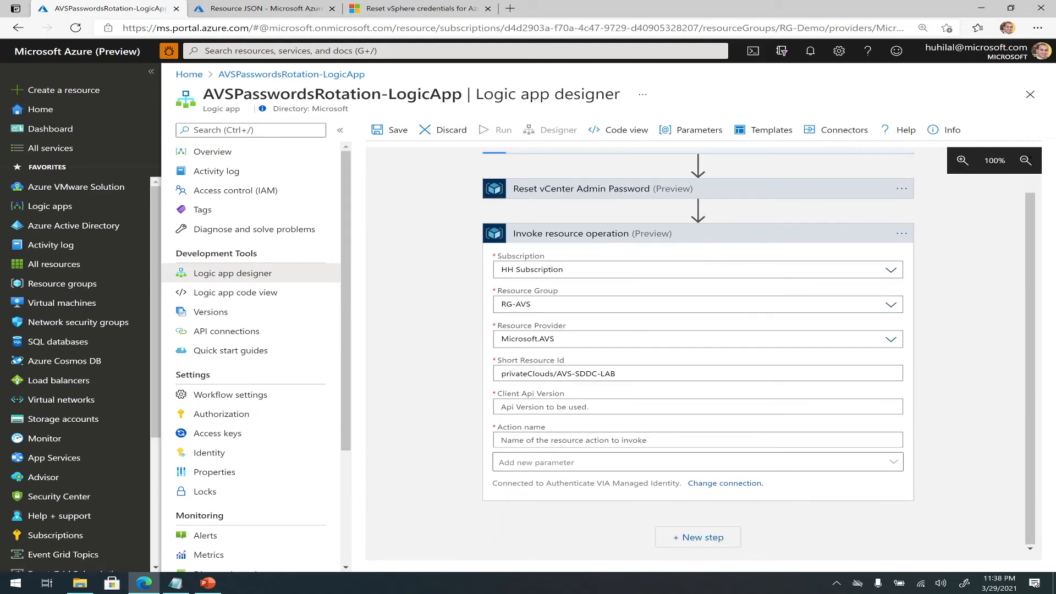
click(407, 10)
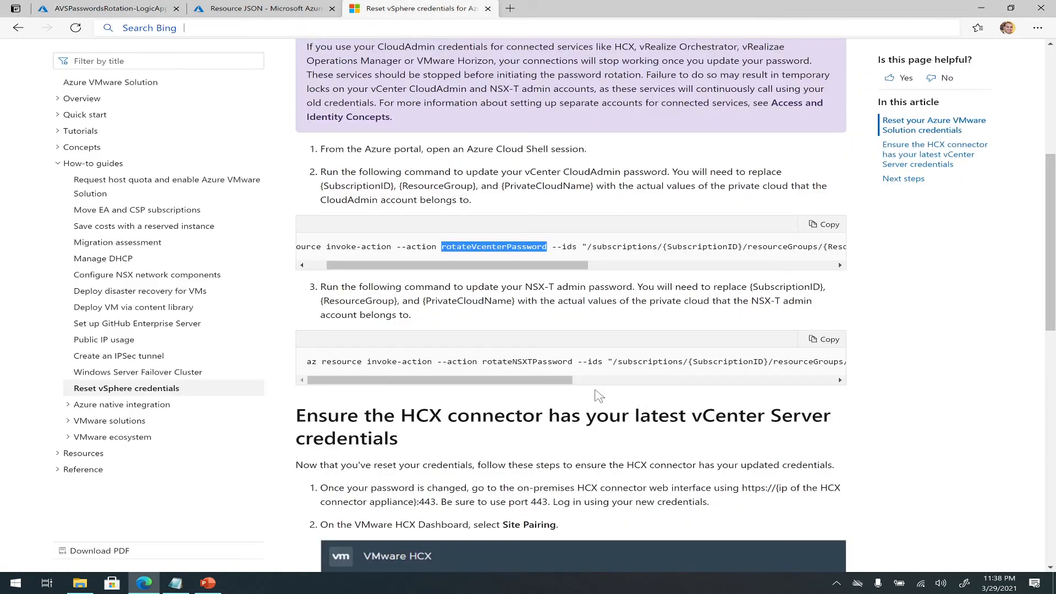
drag(556, 380, 817, 380)
drag(750, 362, 840, 362)
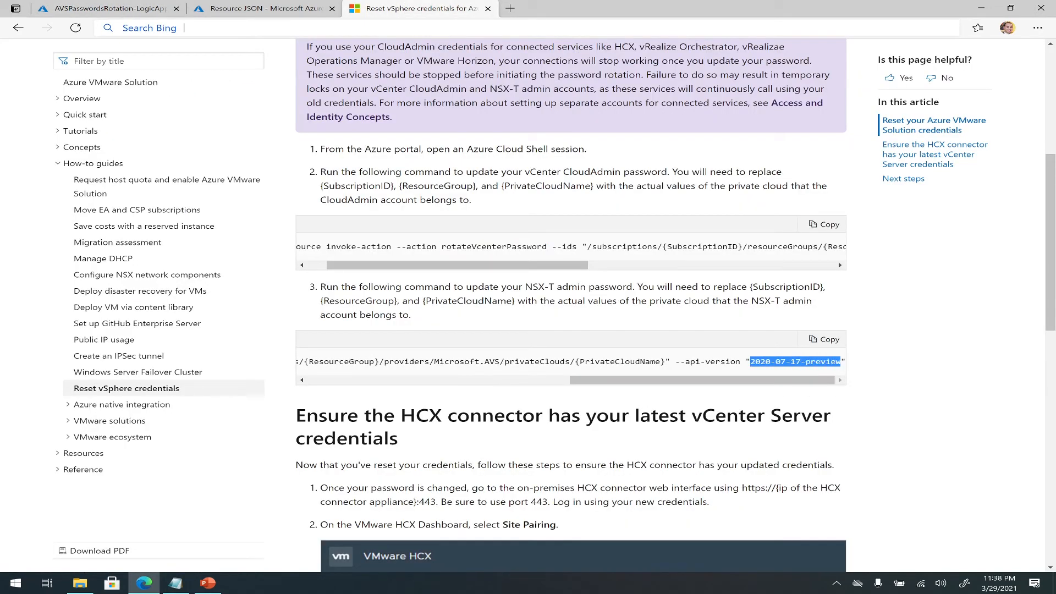
click(174, 7)
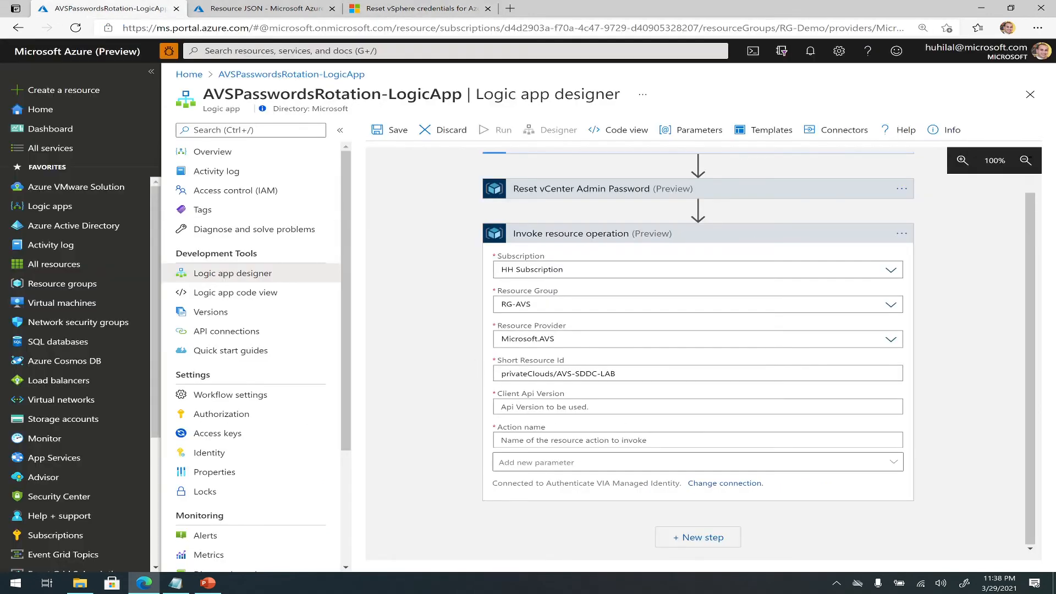
click(550, 407)
key(ctrl+v)
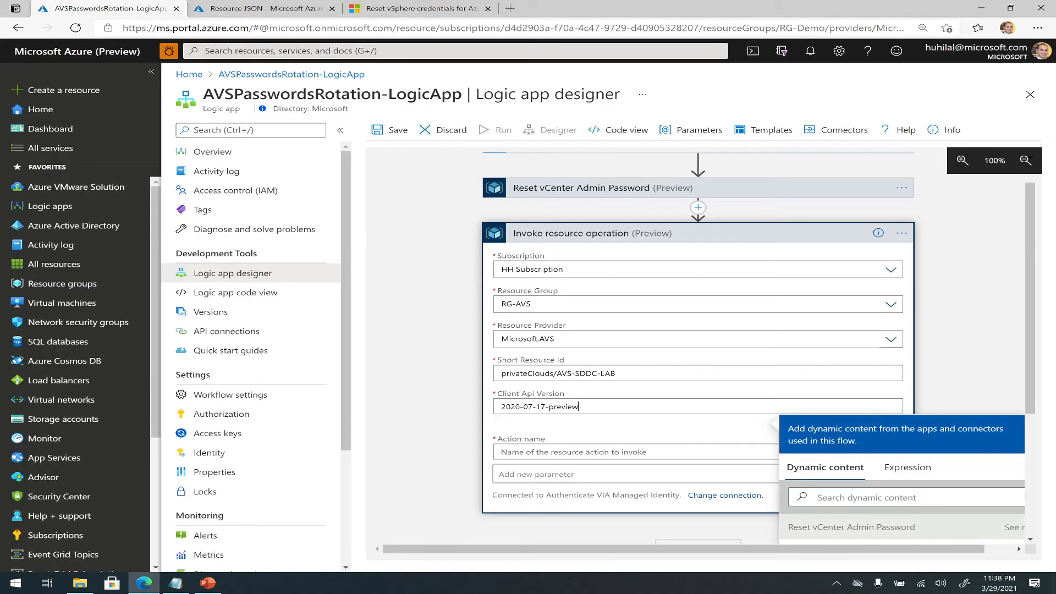
click(585, 436)
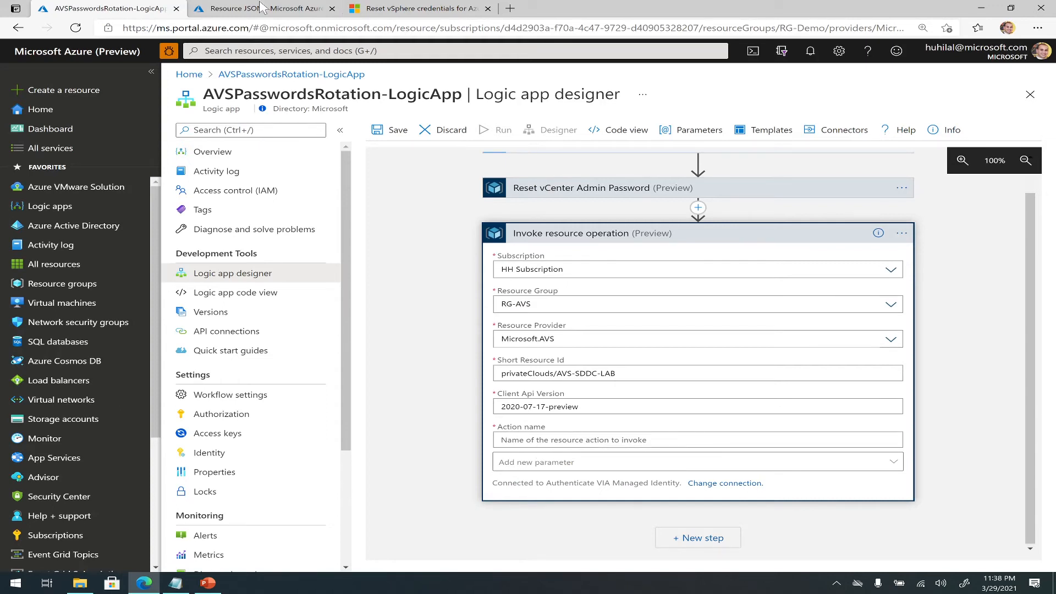
Step: Copy the action rotateNSXTPassword from the article's NSX-T command into the new action's Action name
click(364, 7)
drag(572, 380, 312, 379)
drag(573, 361, 481, 362)
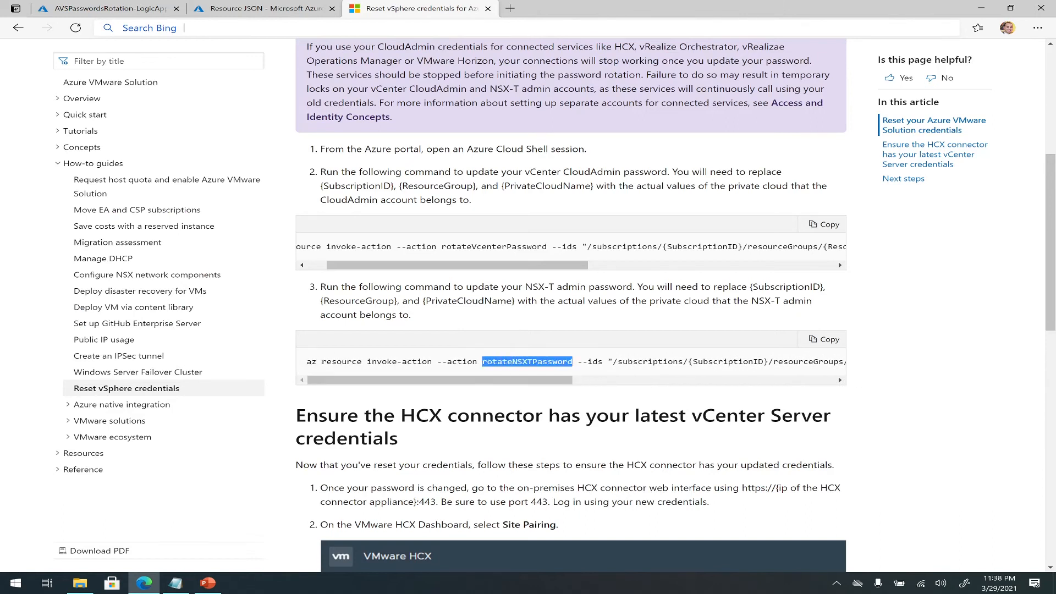
click(114, 8)
click(550, 440)
key(ctrl+v)
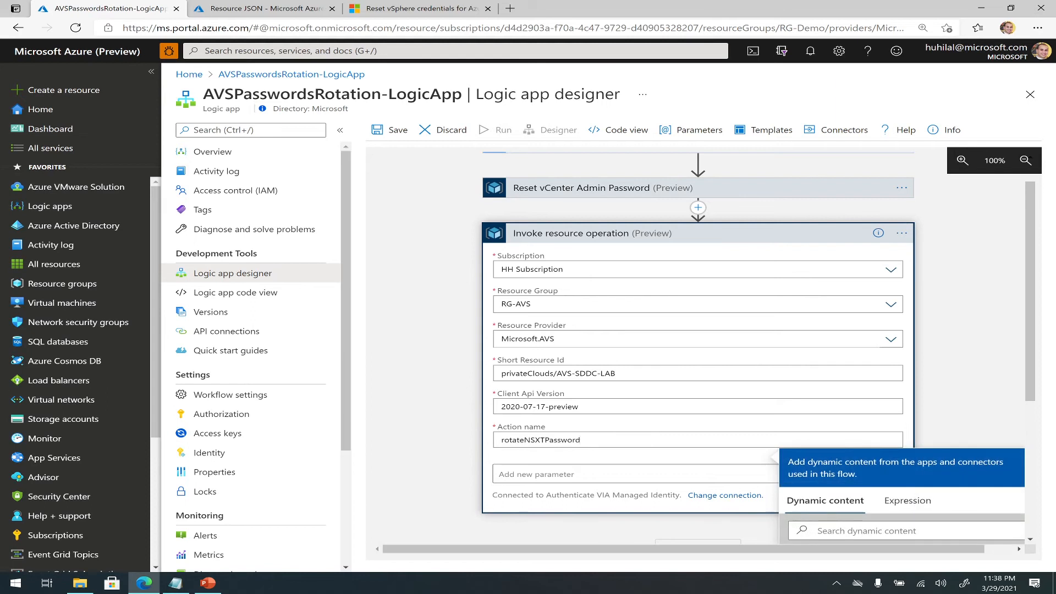
click(710, 260)
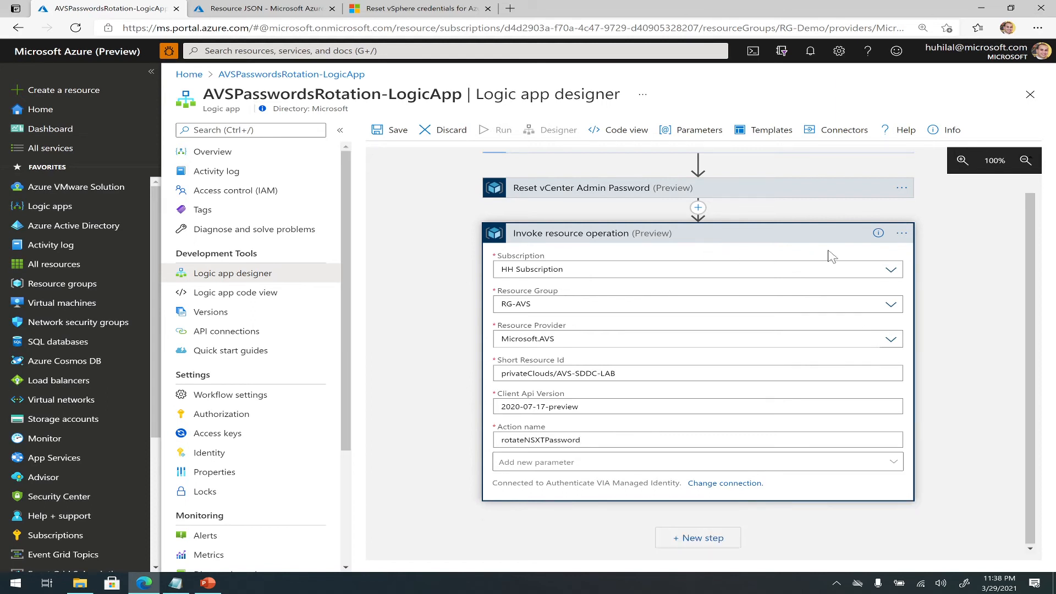
Step: Rename the new action Reset NSX-T Manager Admin Password with the name from the Notepad notes, and save the logic app
click(901, 232)
click(849, 237)
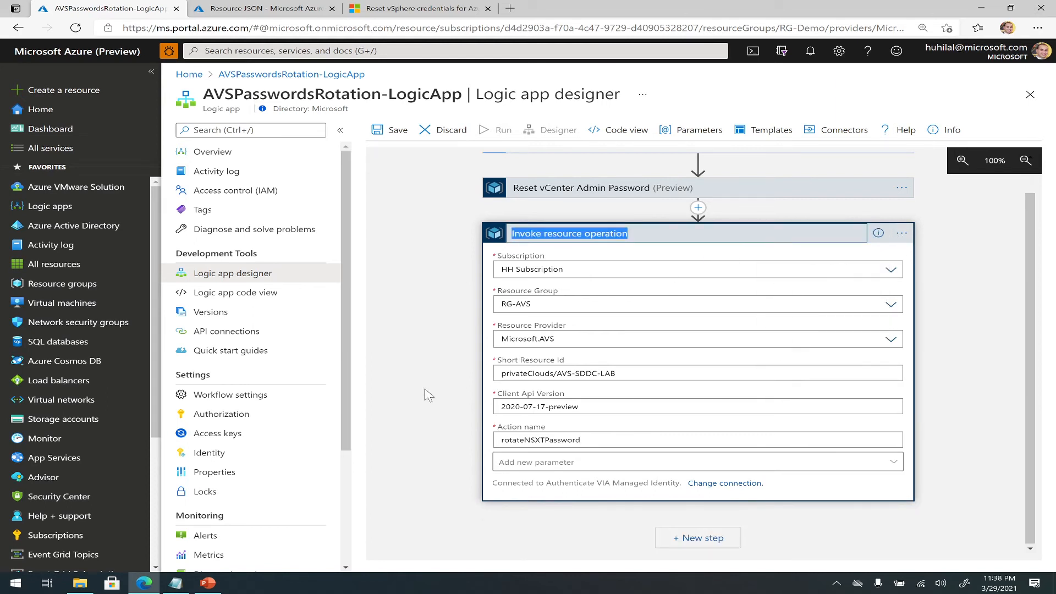
click(175, 583)
drag(570, 304, 387, 302)
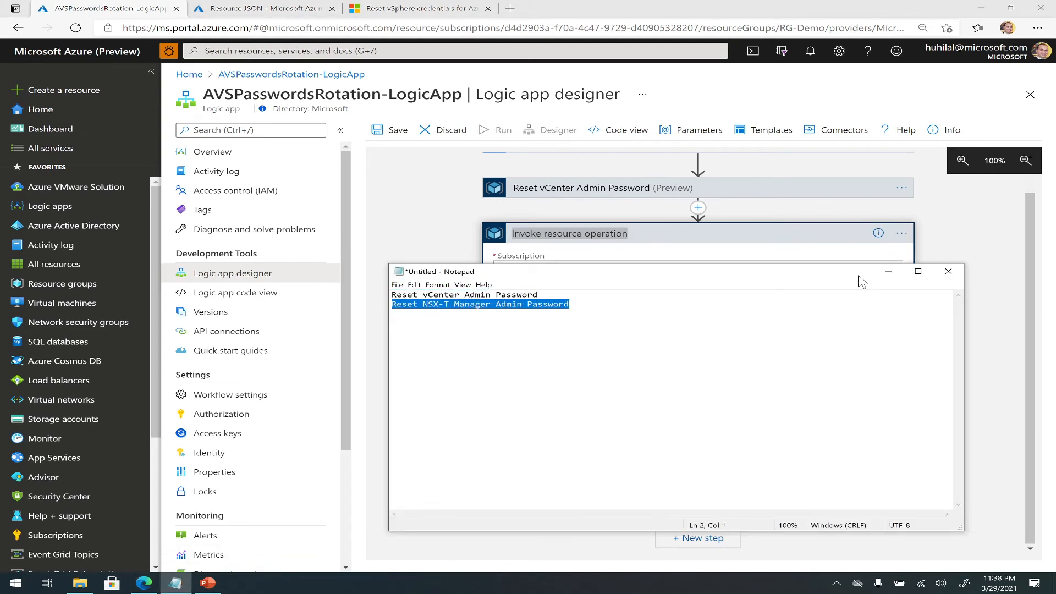
click(888, 271)
key(ctrl+v)
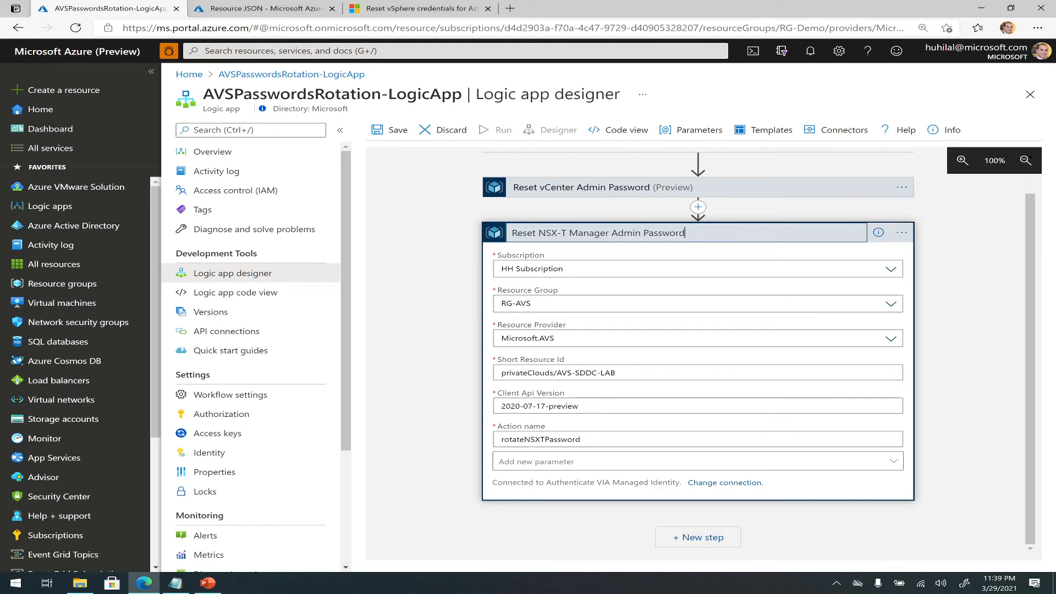
click(926, 278)
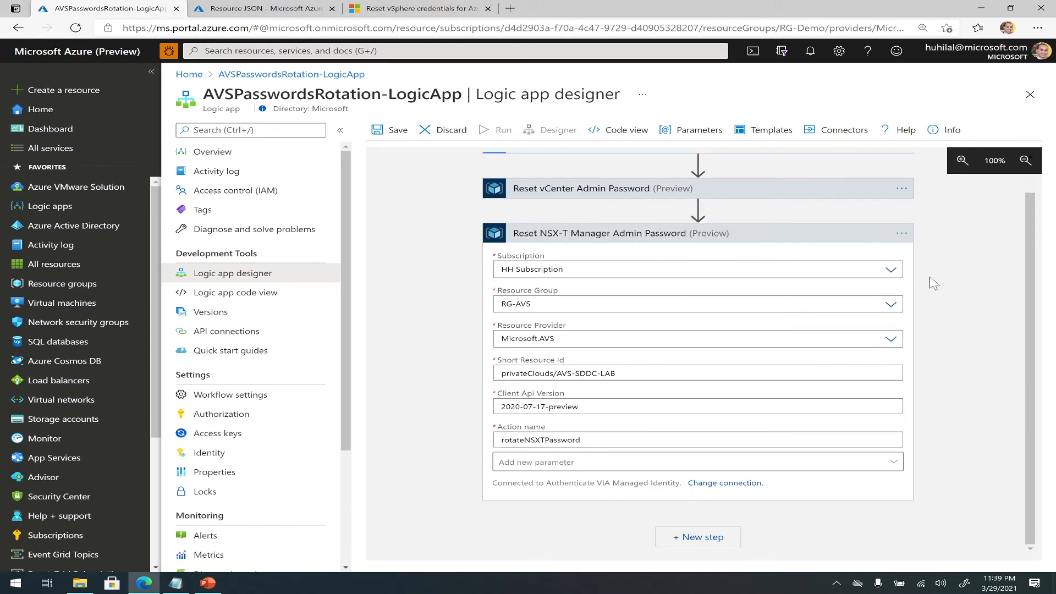
click(833, 235)
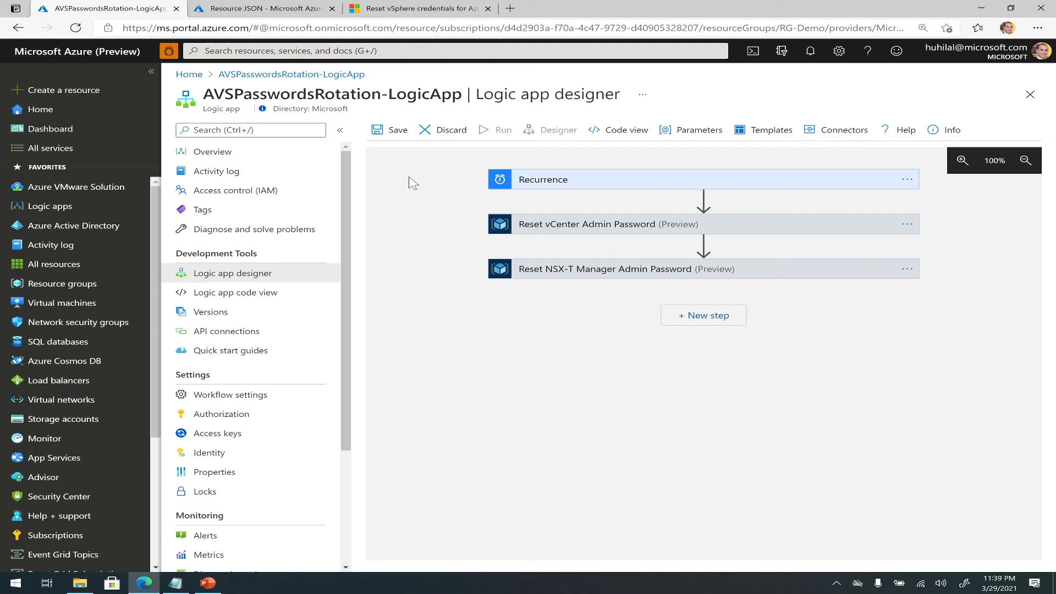
click(391, 132)
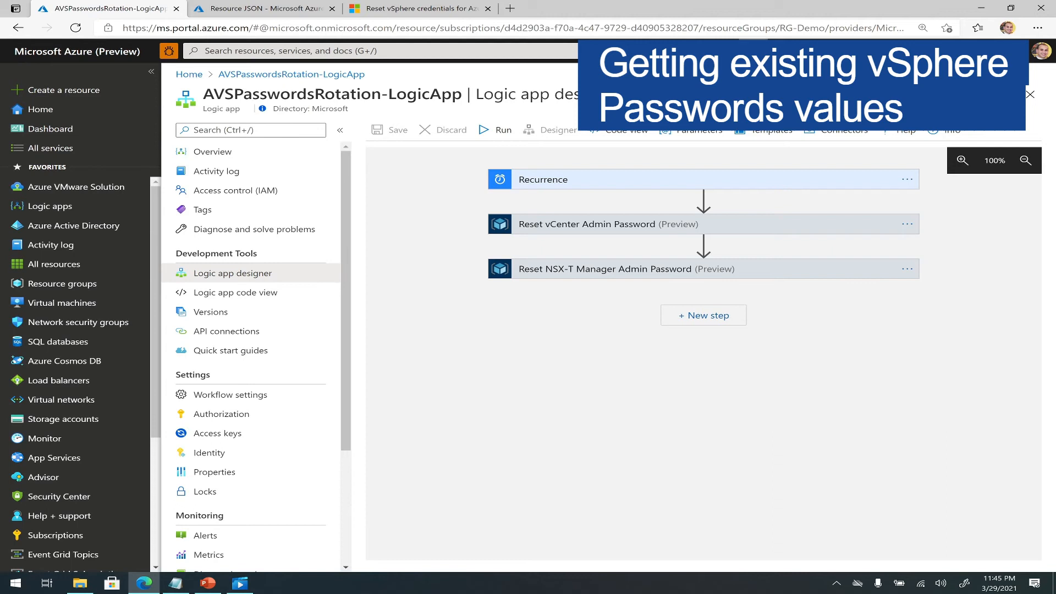
Step: Open a PowerShell Cloud Shell and run Invoke-AzResourceAction with the AVS-SDDC-LAB private cloud's resource ID, action listAdminCredentials and -Force
click(753, 51)
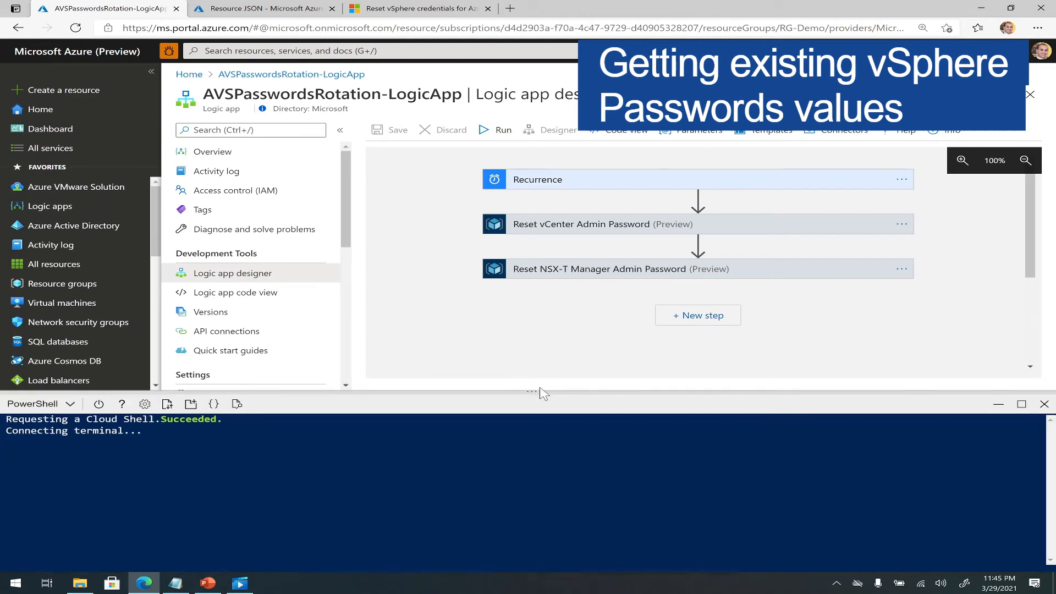
drag(537, 392, 550, 345)
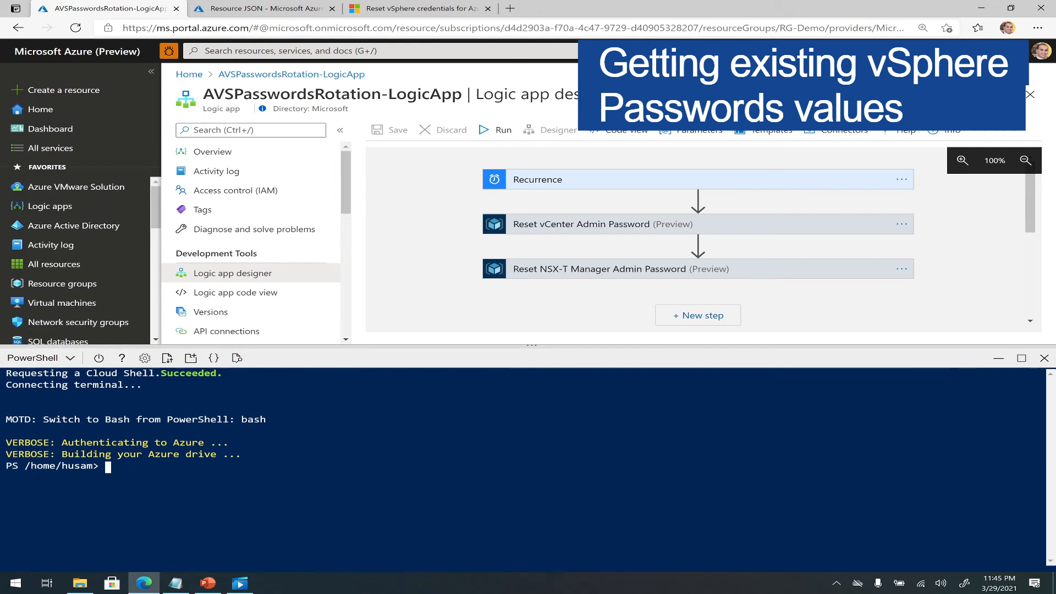
right_click(272, 469)
click(326, 334)
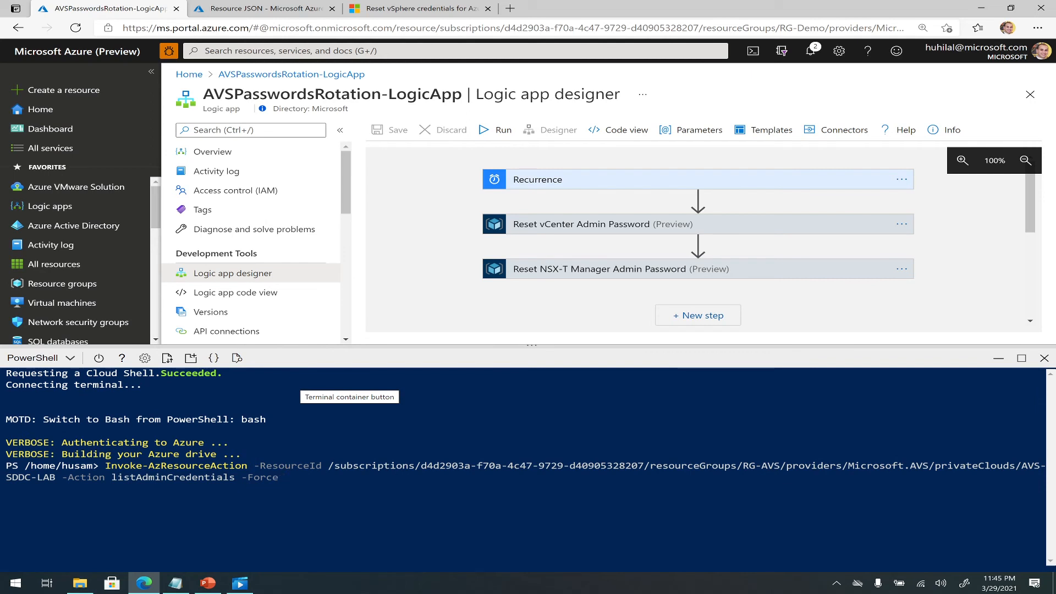
drag(261, 467, 321, 466)
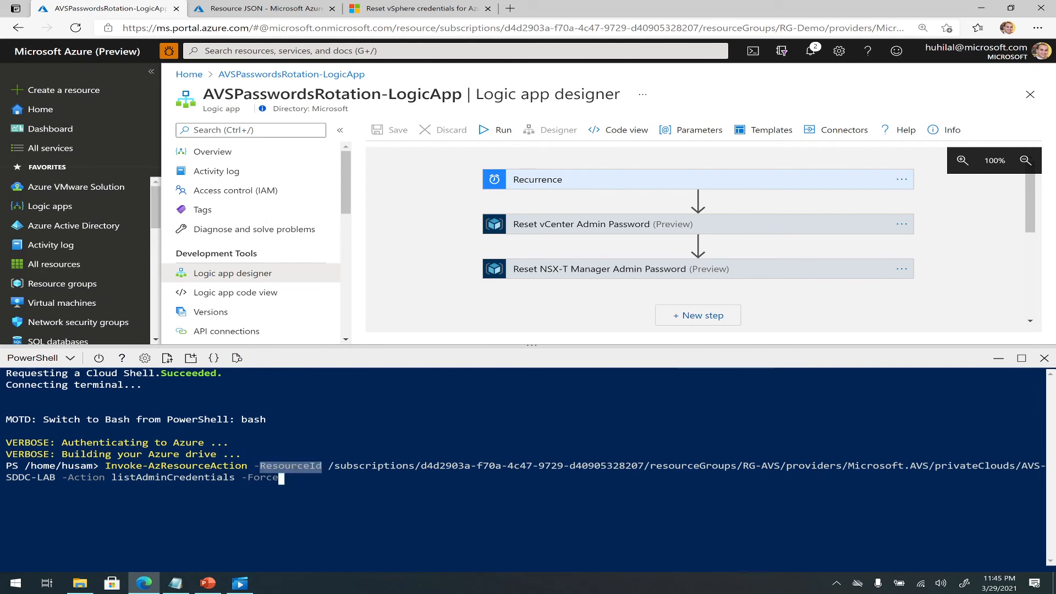
drag(62, 478, 235, 477)
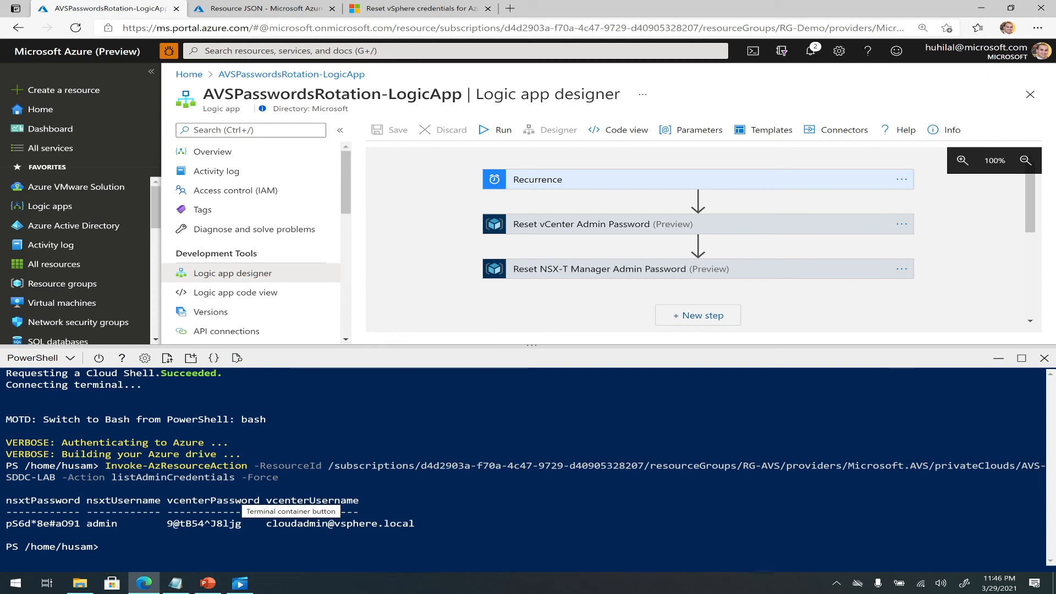
Step: Examine the existing NSX-T and vCenter passwords in the command's output
drag(6, 501, 81, 501)
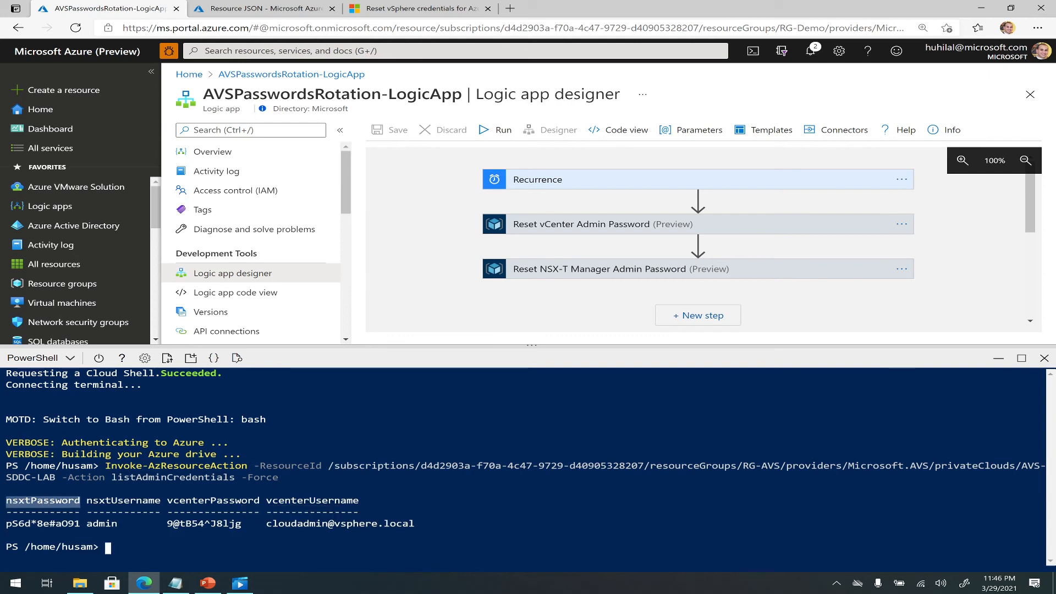
drag(6, 524, 74, 524)
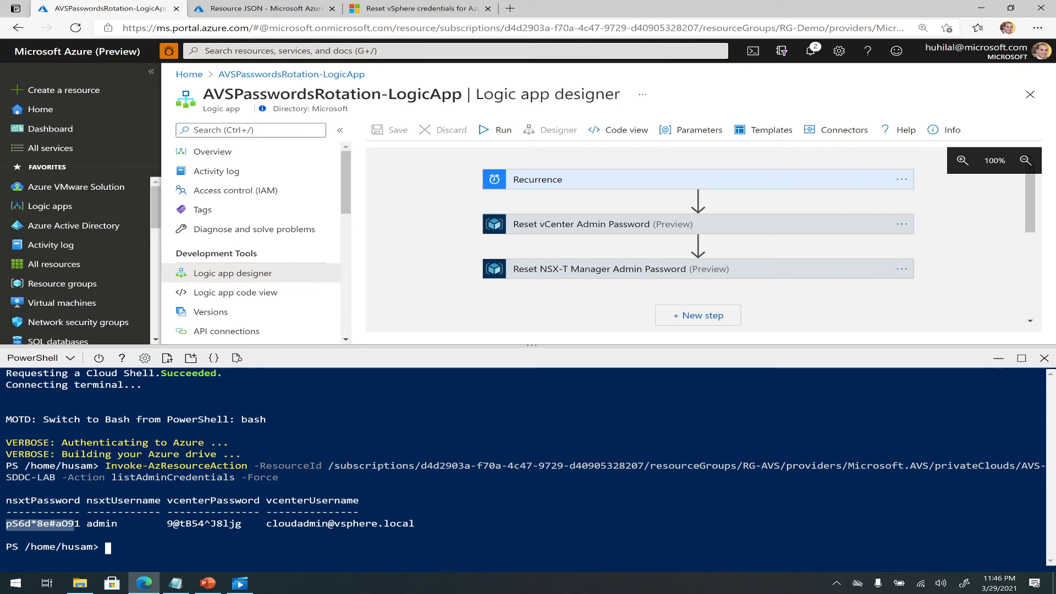
drag(166, 501, 260, 501)
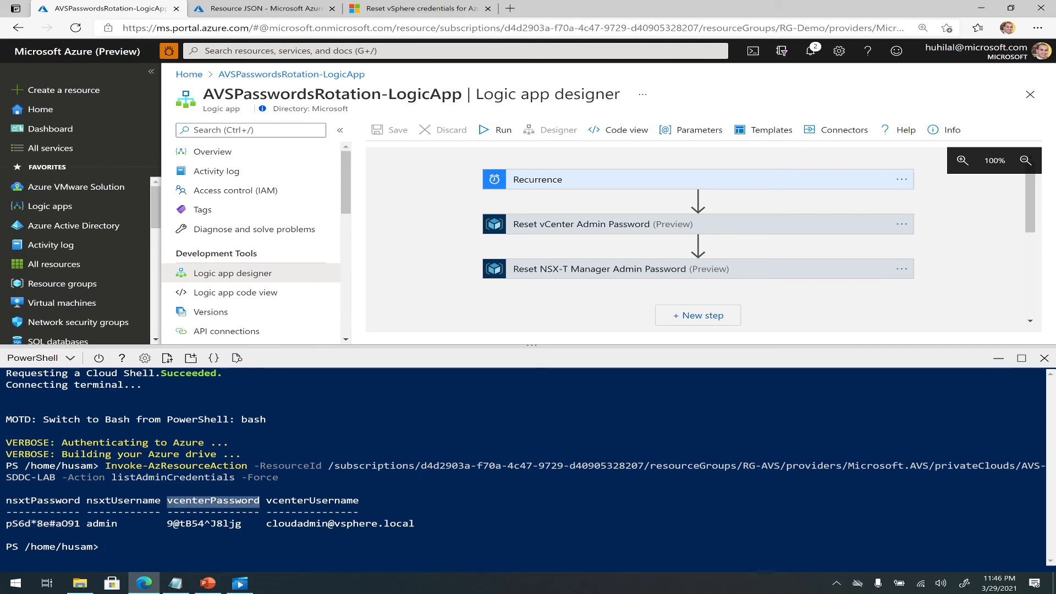
drag(162, 524, 242, 524)
click(242, 524)
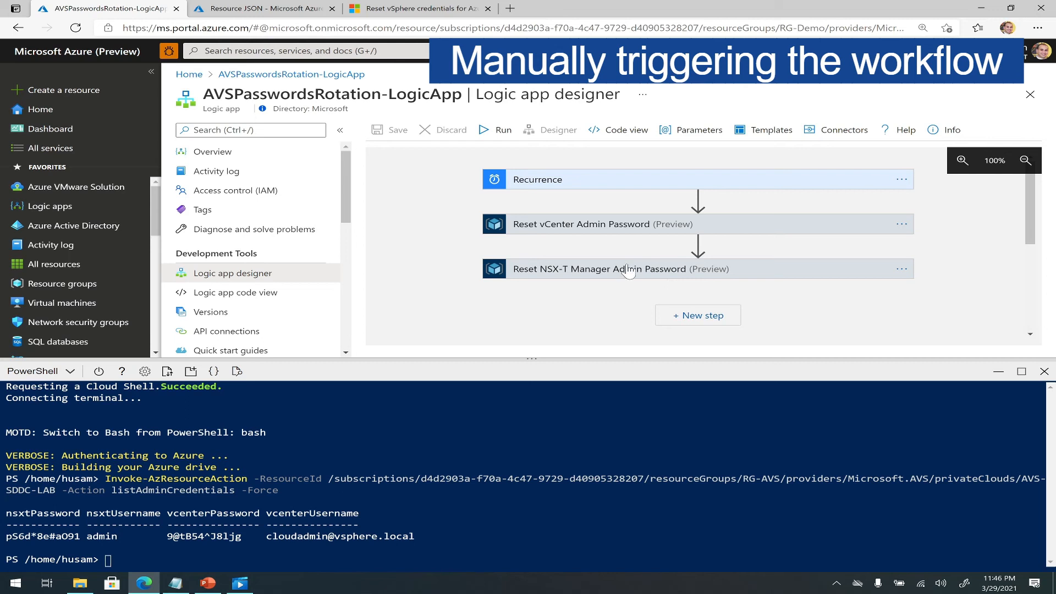
Step: Run the logic app manually and inspect the output status code of the Reset NSX-T Manager Admin Password action in the run
click(500, 132)
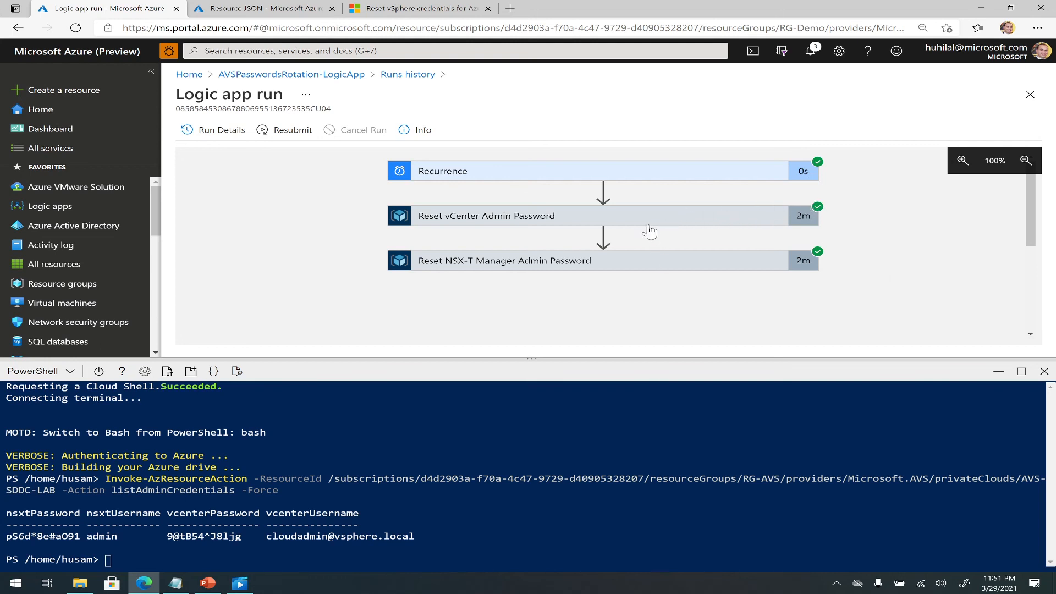
click(641, 264)
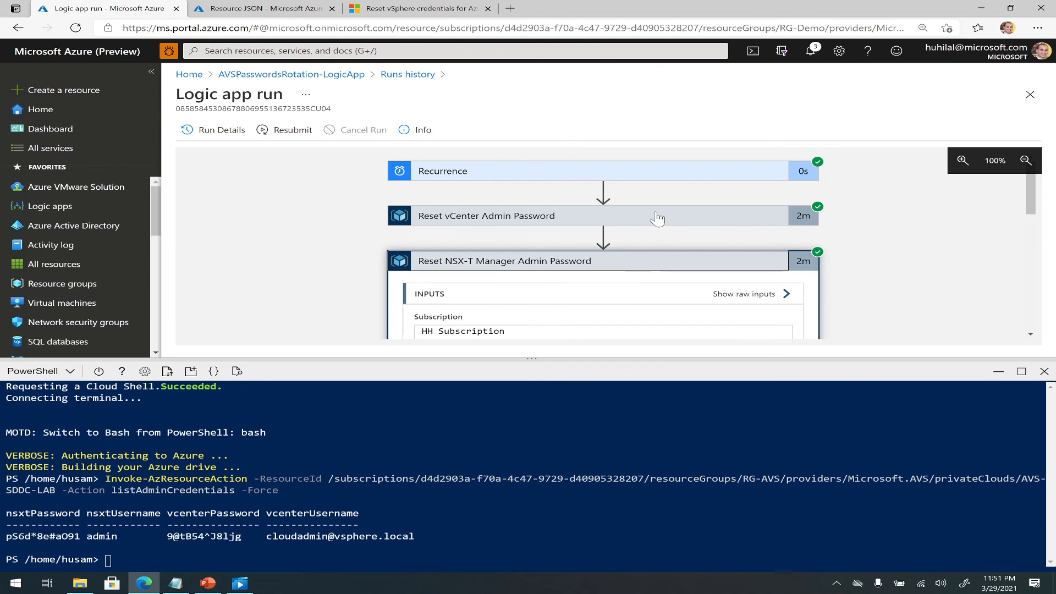
scroll(637, 241, down, 2)
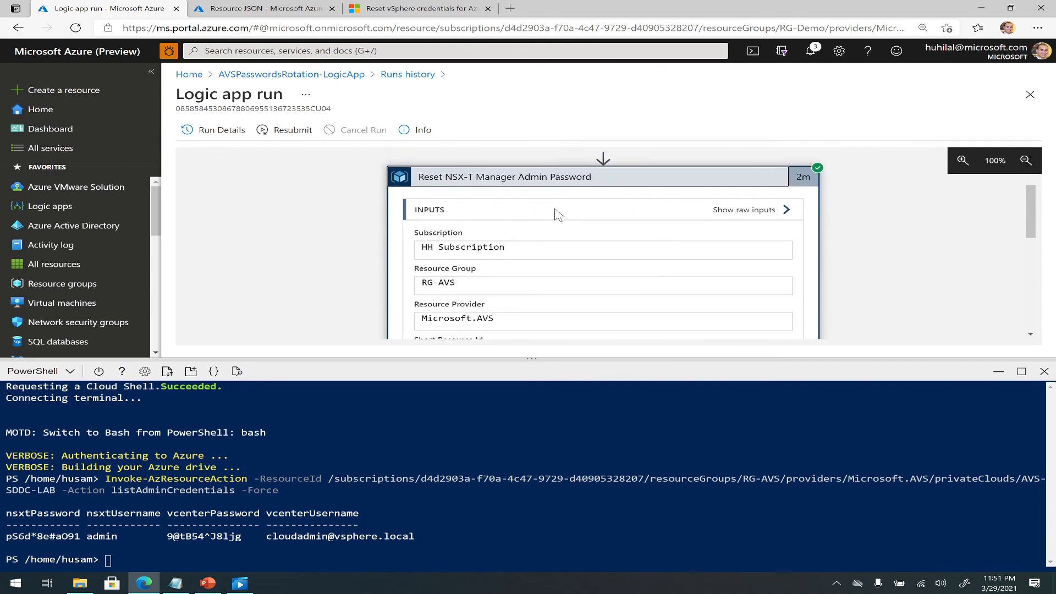
scroll(452, 207, down, 2)
scroll(450, 214, down, 5)
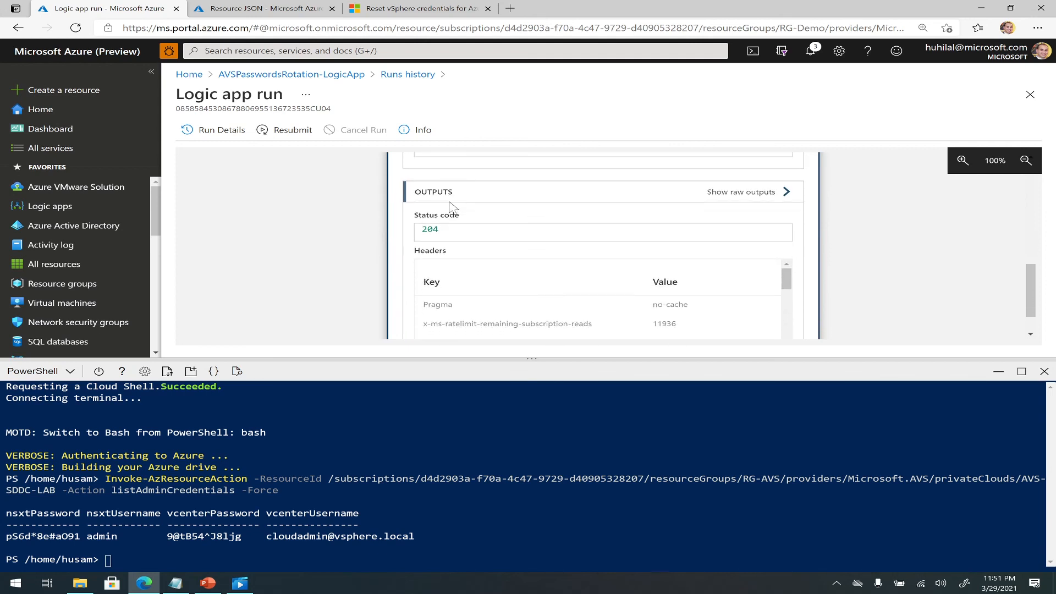
drag(422, 229, 439, 229)
click(438, 229)
scroll(439, 228, down, 1)
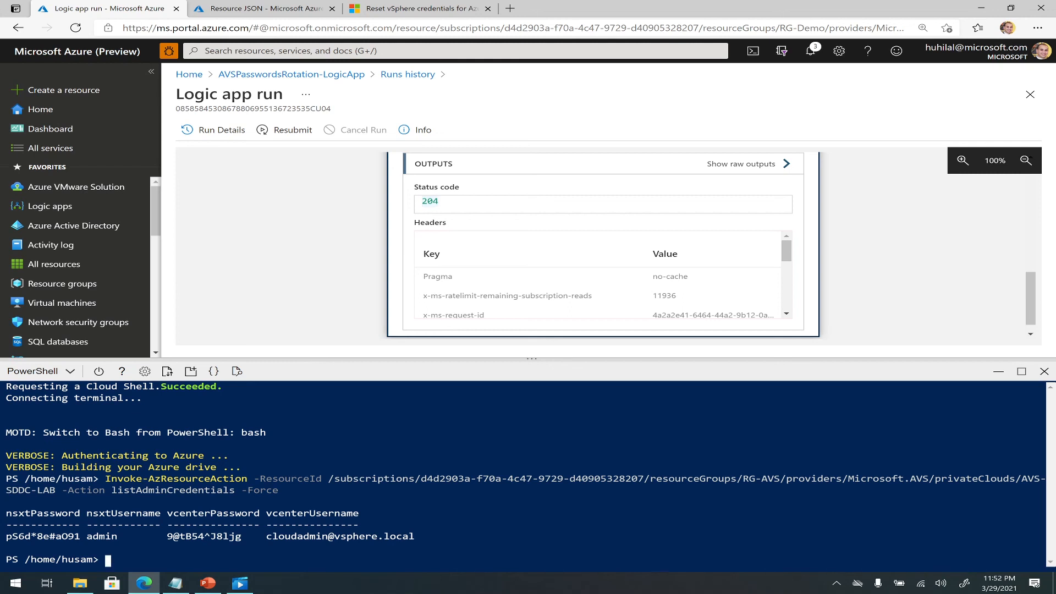
Step: Rerun the same listAdminCredentials command in Cloud Shell to list the private cloud's credentials after the rotation
drag(111, 490, 230, 490)
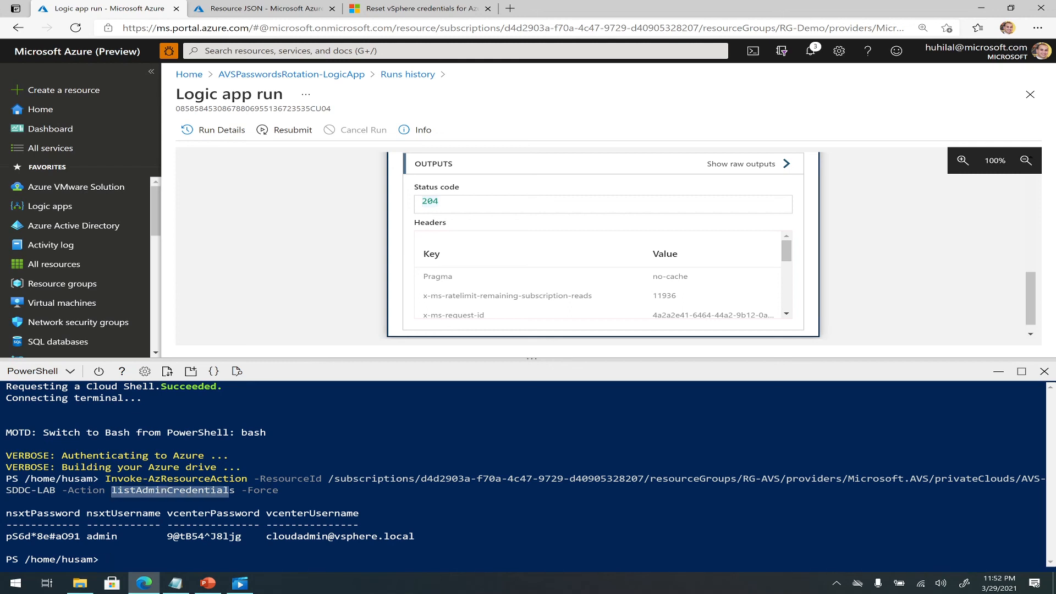
drag(7, 536, 253, 536)
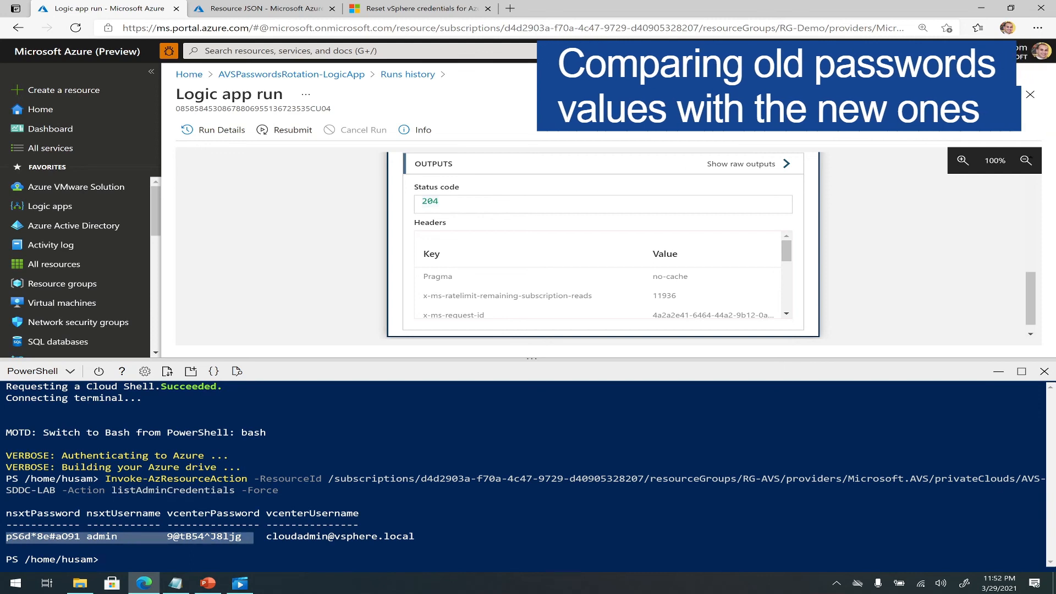
click(253, 537)
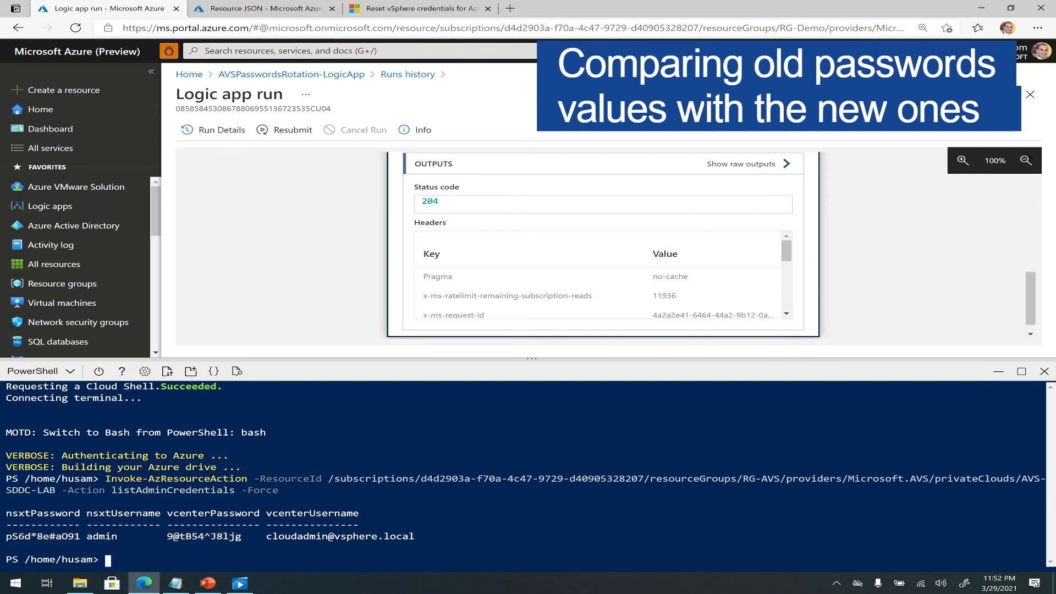
key(Up)
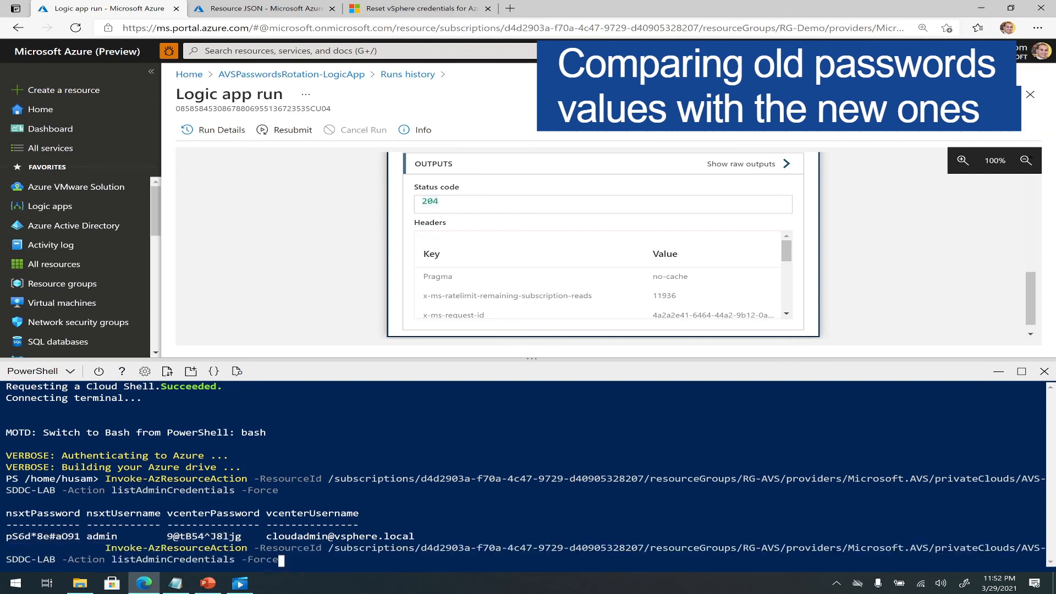
key(Return)
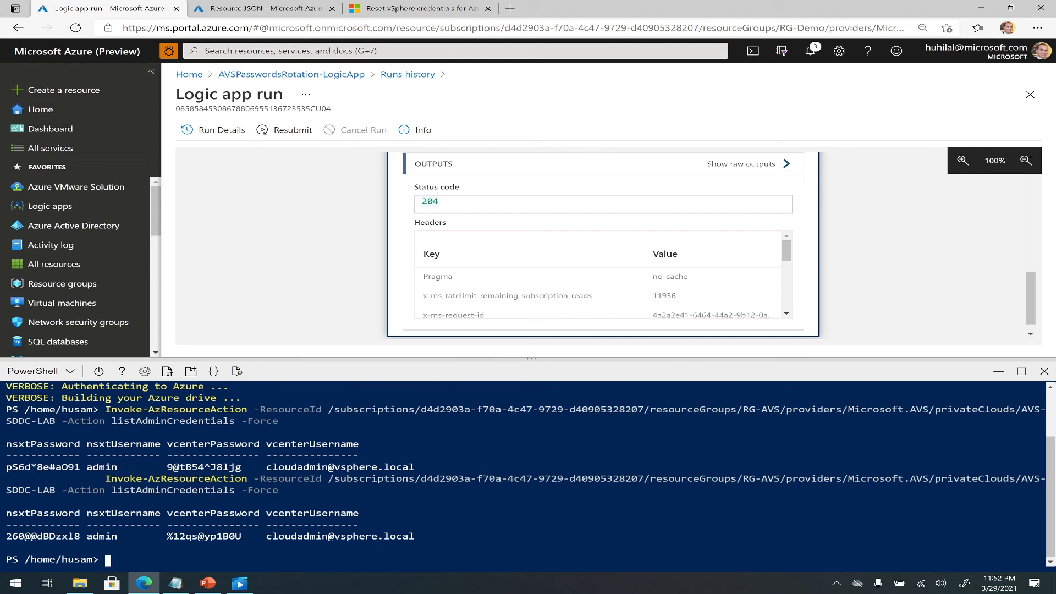
Step: Compare the NSX-T and vCenter passwords from before the logic app run with those listed after it
double_click(214, 444)
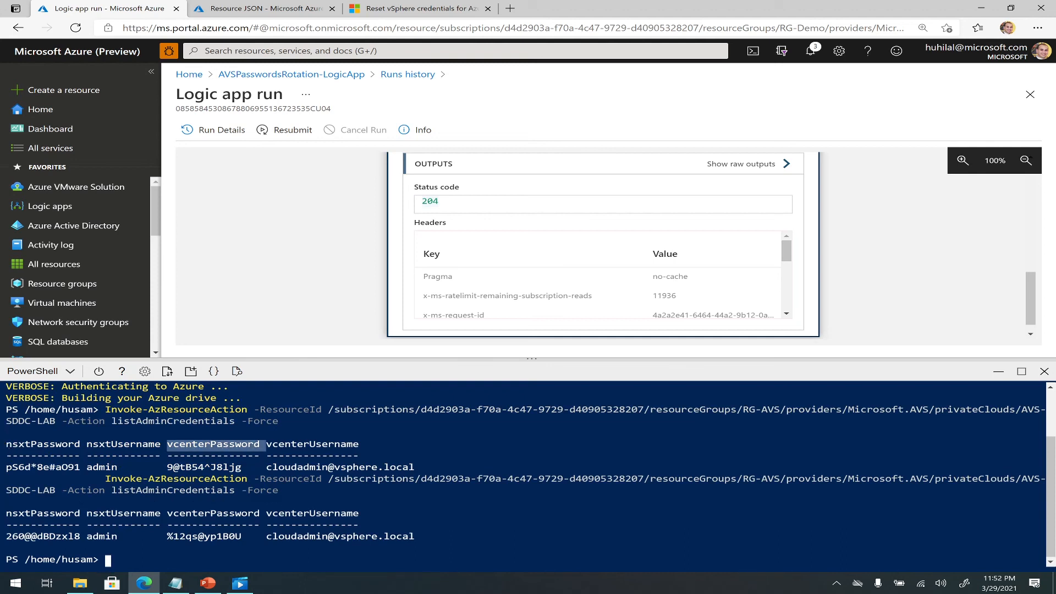
drag(7, 468, 81, 468)
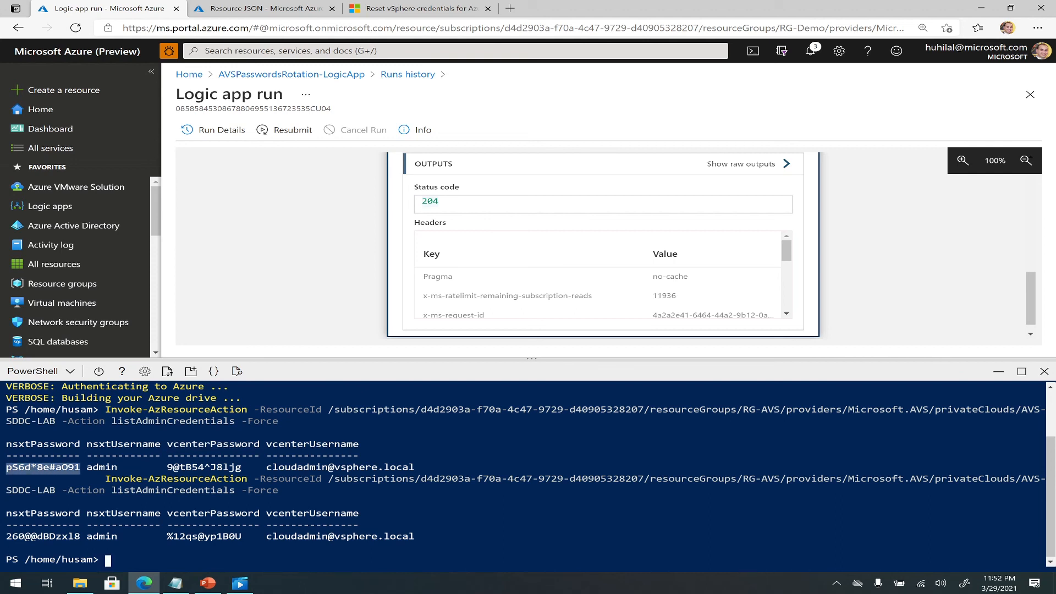
drag(6, 536, 74, 537)
drag(168, 536, 234, 536)
click(237, 536)
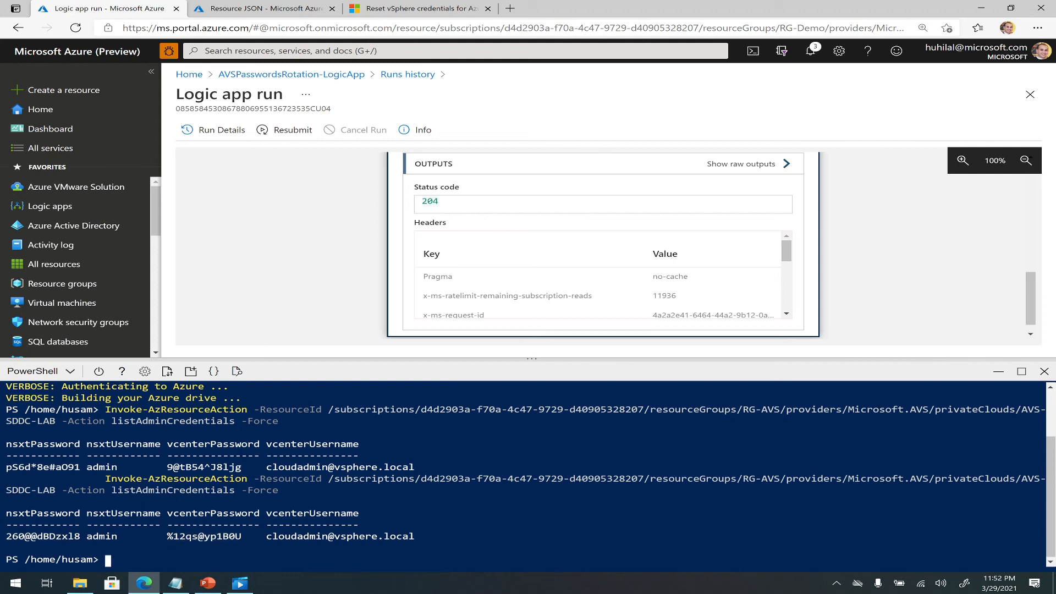